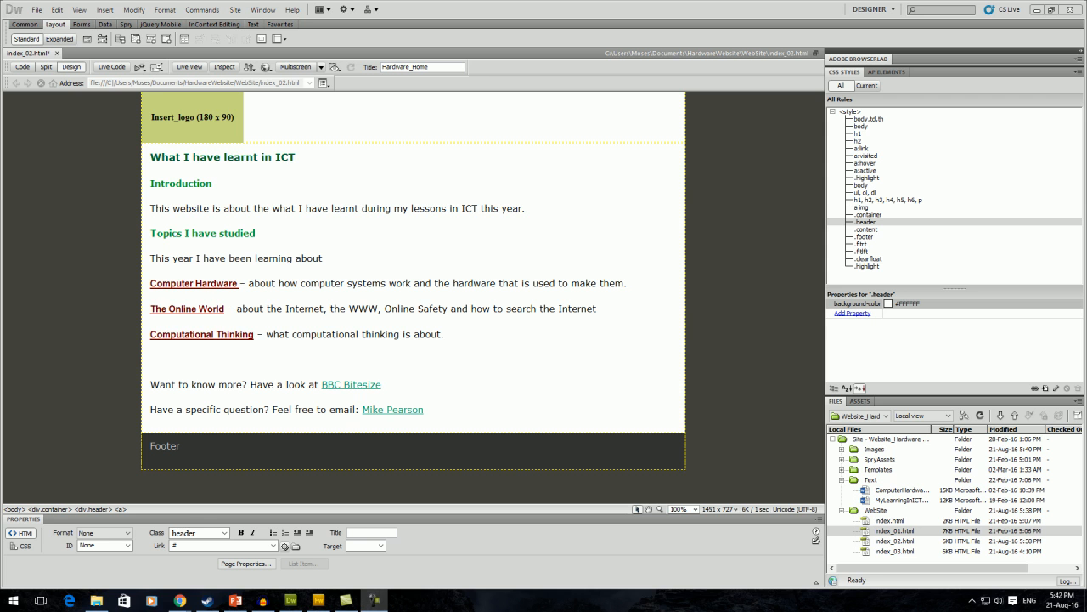
# Inspect the page's paragraphs, headings and logo tags, then show the first body rule's #FFC background.
pyautogui.click(525, 208)
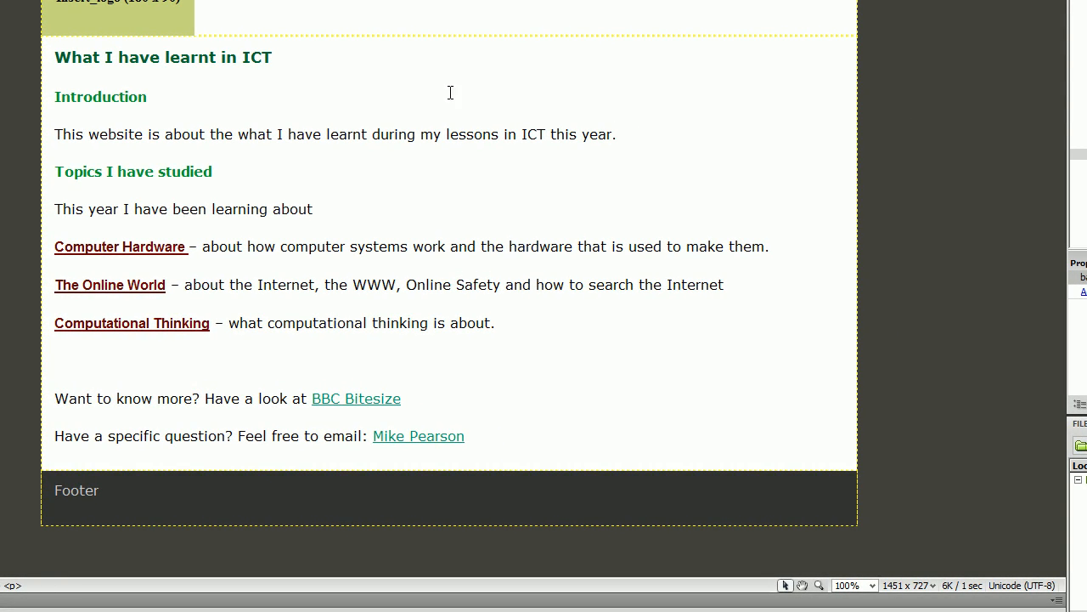
pyautogui.moveTo(55, 57); pyautogui.dragTo(95, 53)
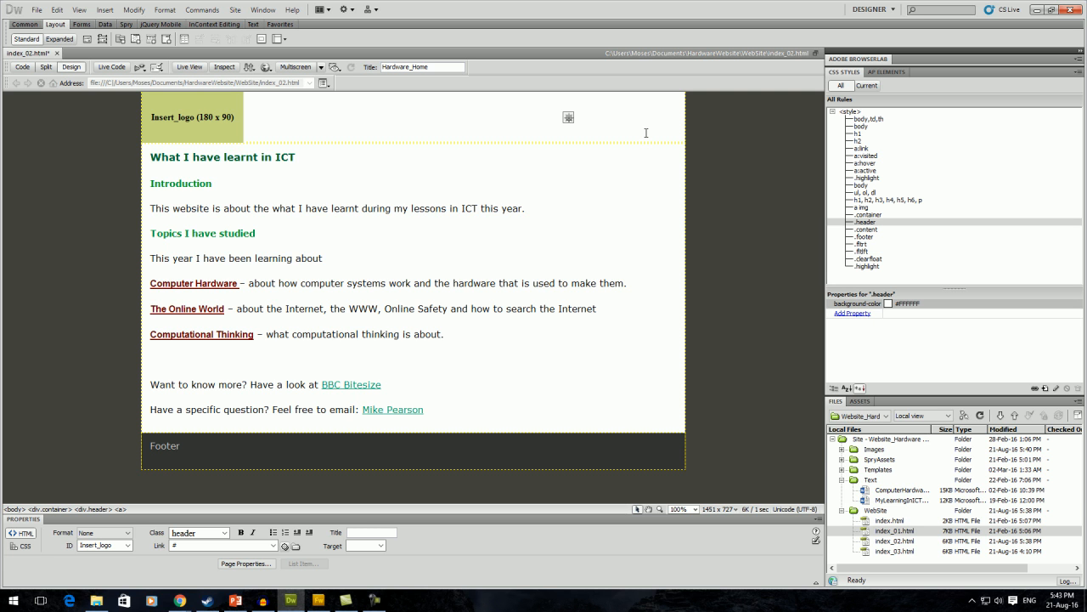
pyautogui.click(717, 179)
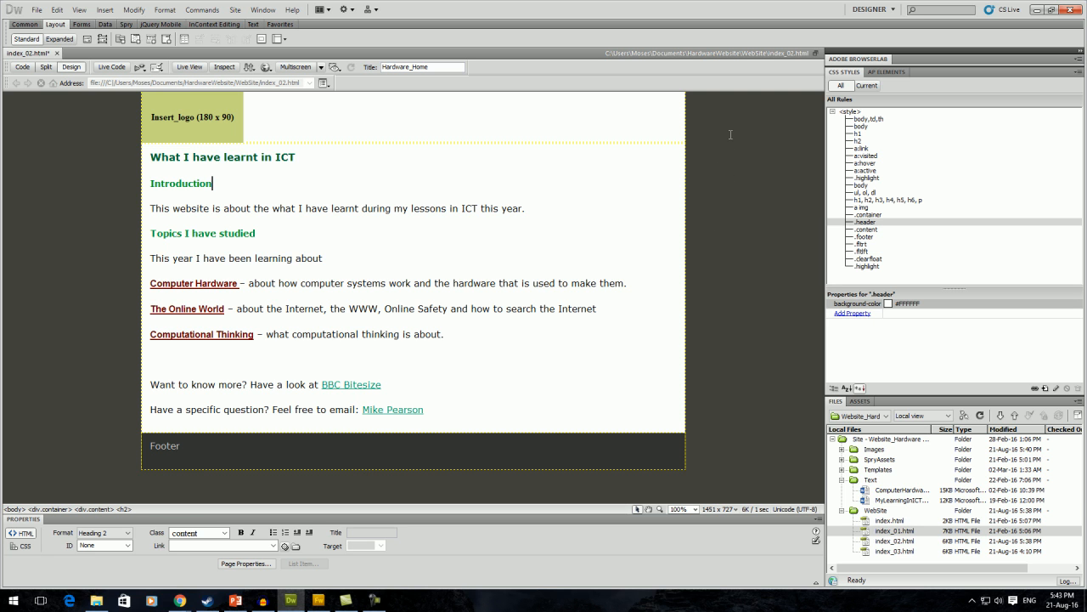
pyautogui.click(730, 136)
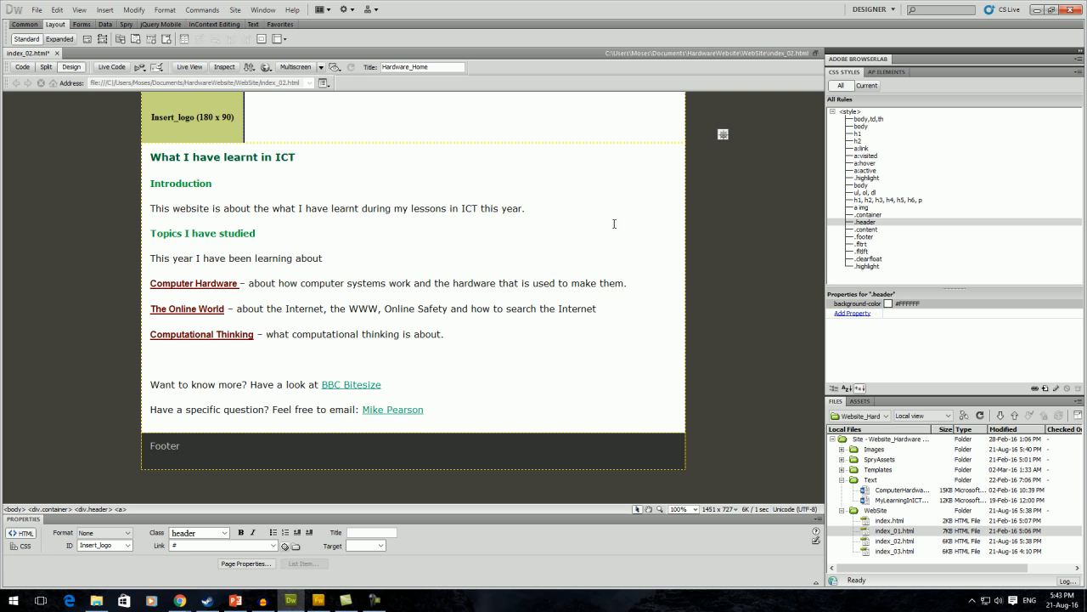
pyautogui.click(741, 182)
pyautogui.click(739, 334)
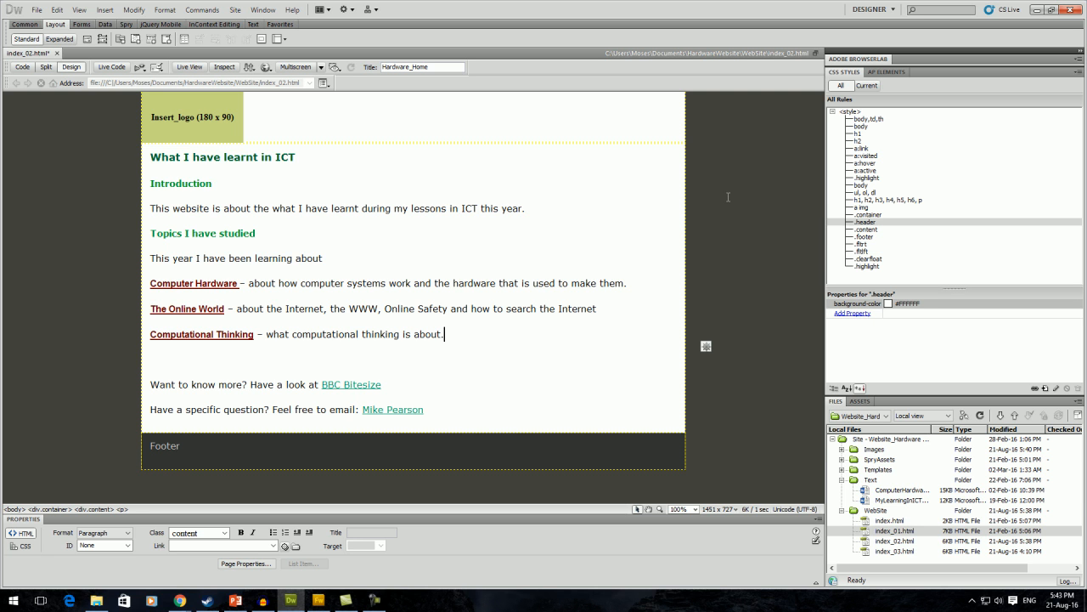
pyautogui.click(866, 128)
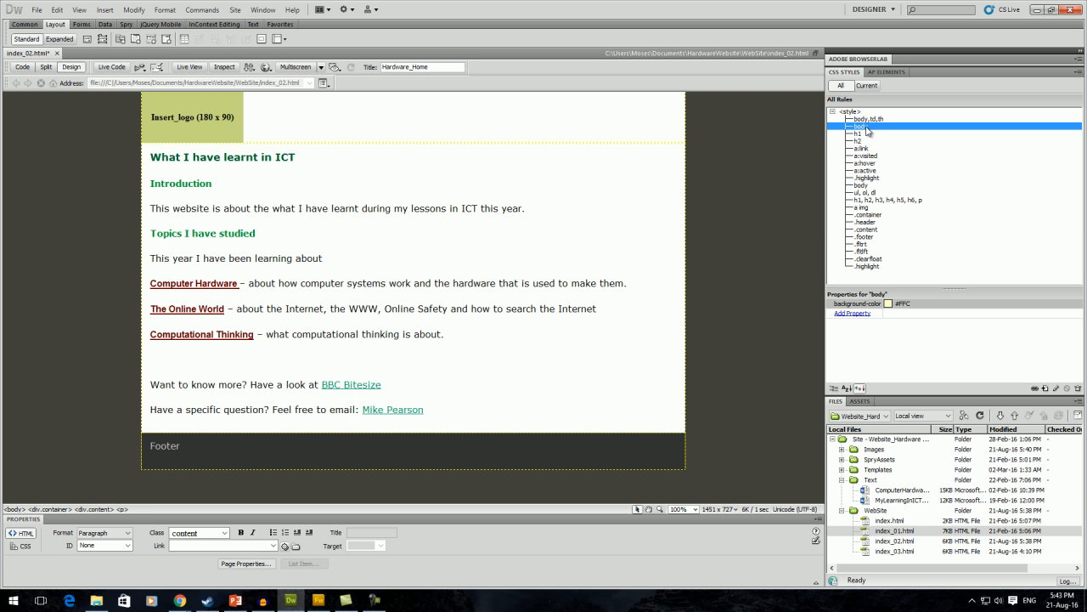
# Toggle the pale yellow and dark #42413C body backgrounds off and on to compare them.
pyautogui.click(832, 305)
pyautogui.click(830, 304)
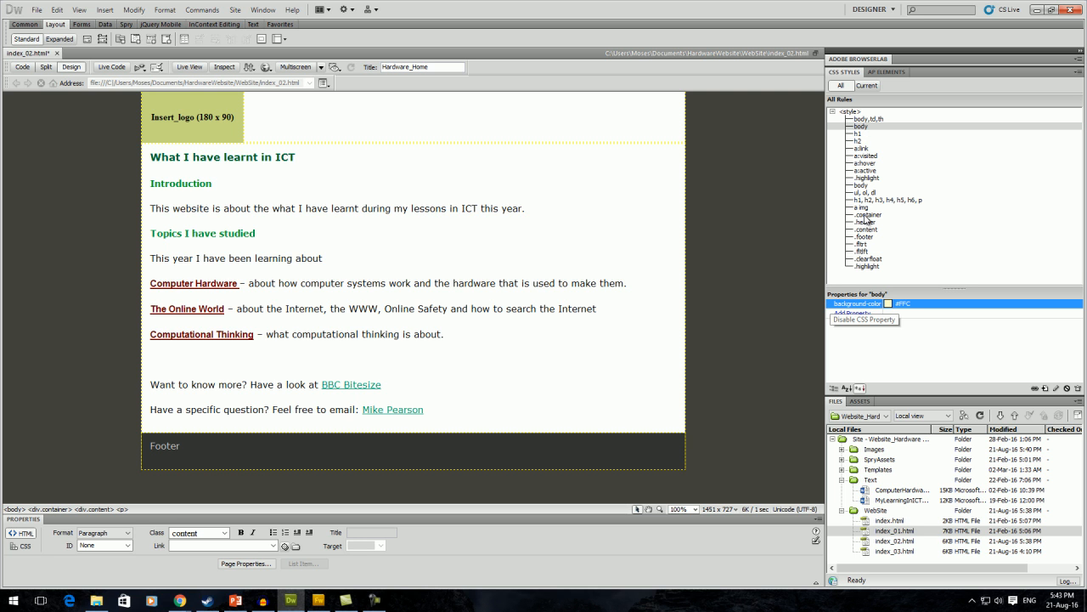
pyautogui.click(863, 186)
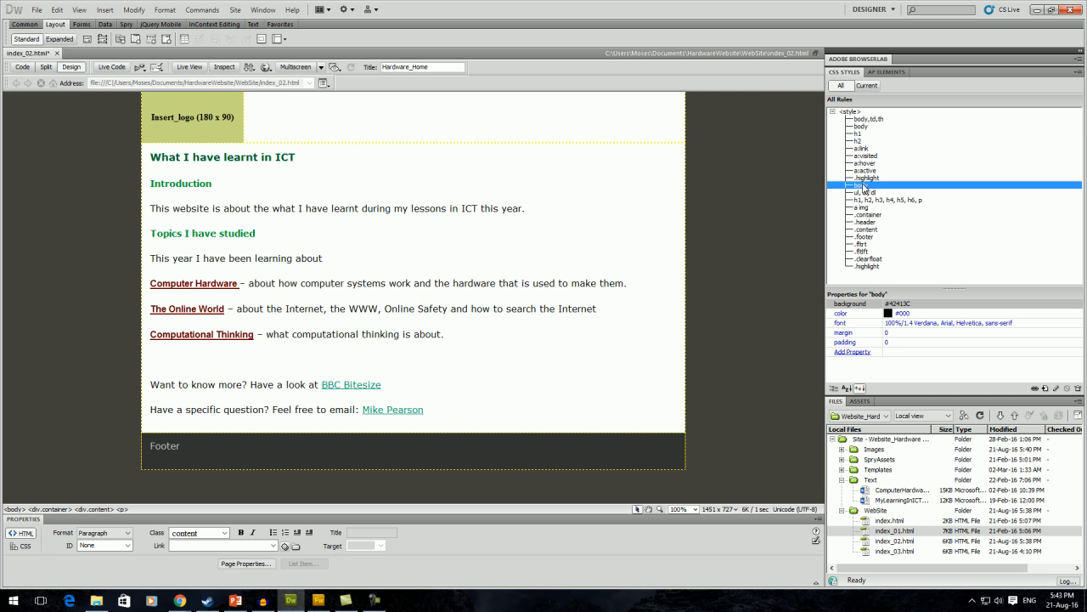
pyautogui.click(830, 304)
pyautogui.click(830, 304)
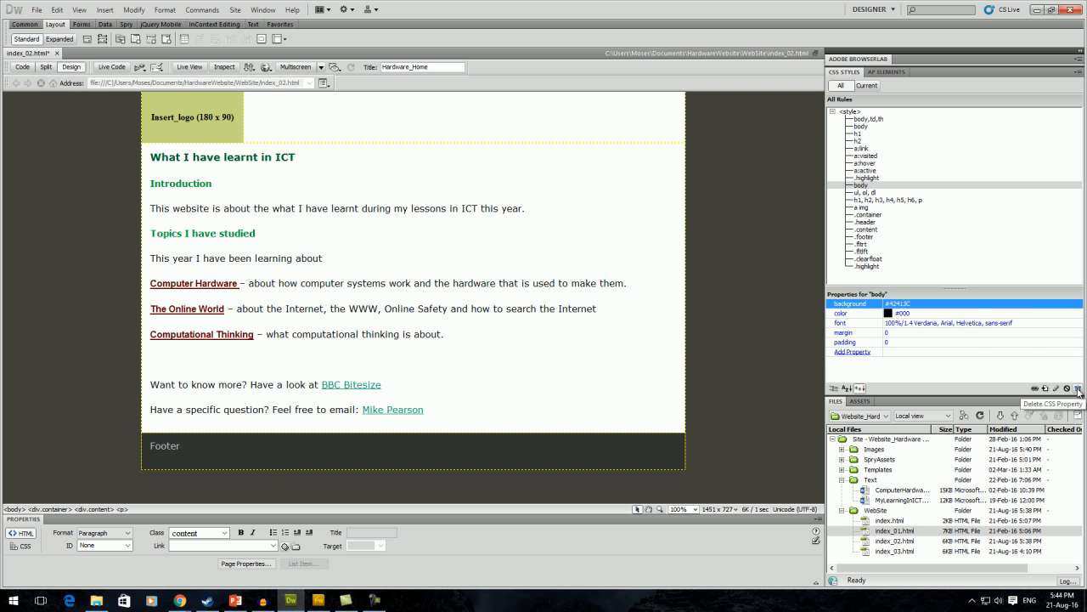
# Delete the #42413C background property from the second body rule.
pyautogui.click(973, 307)
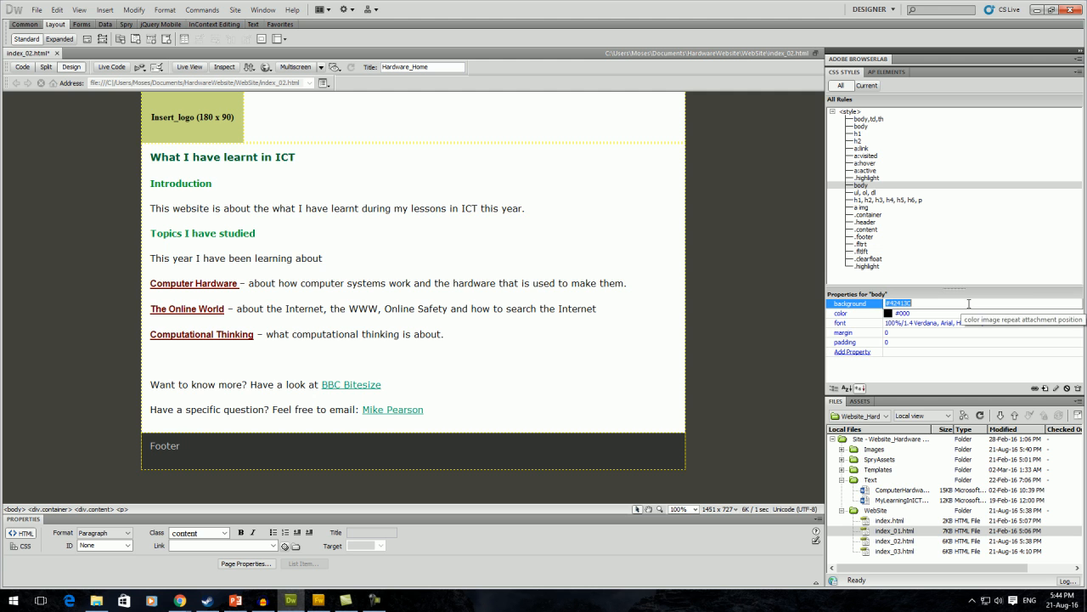
pyautogui.click(835, 305)
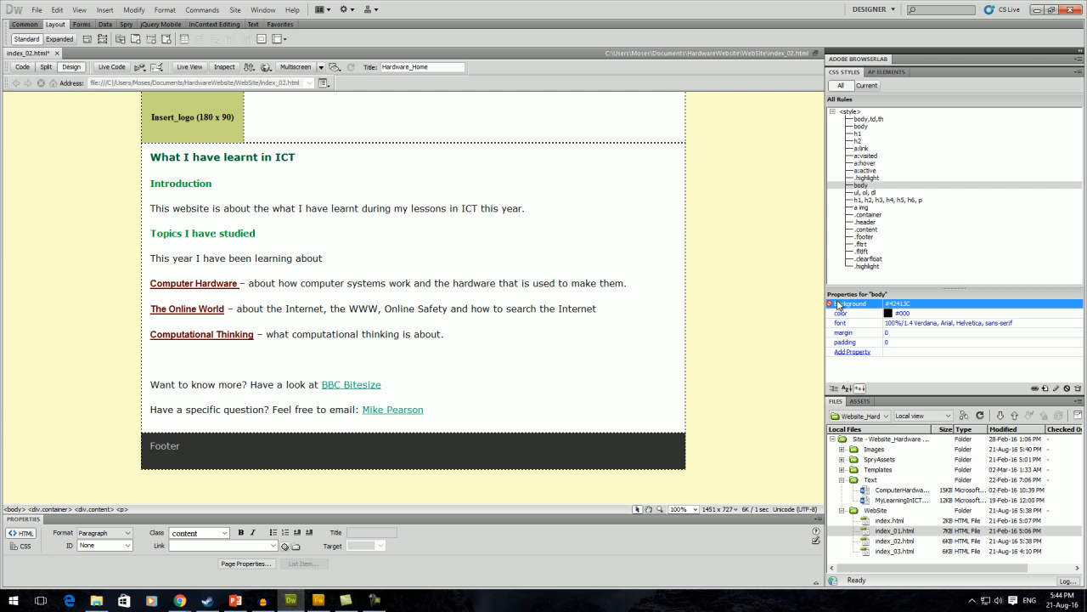
pyautogui.click(1078, 389)
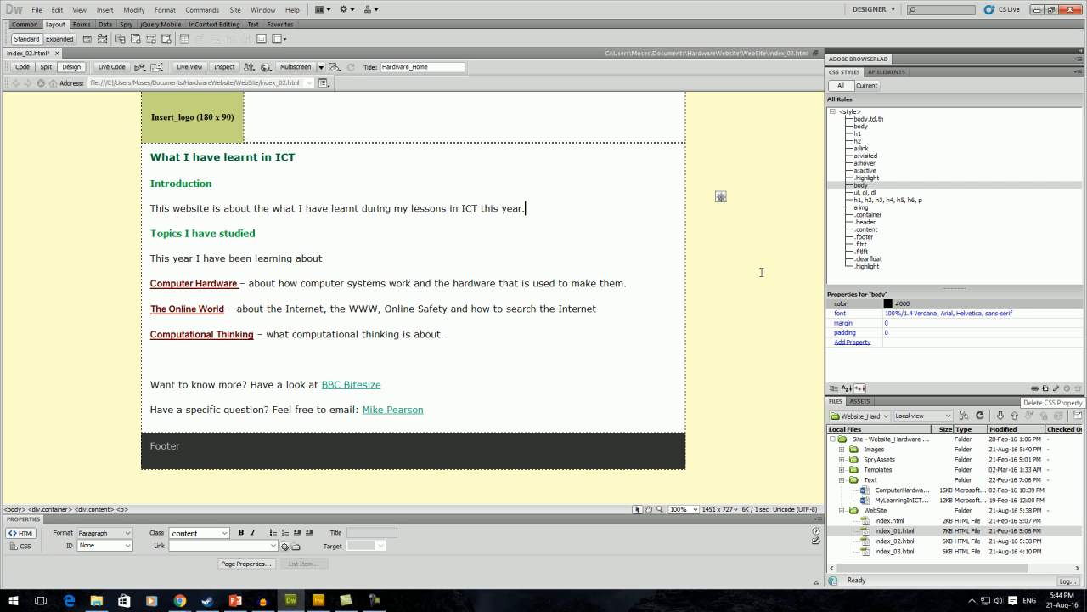
# Set the body rule's background image to Images/bkgd.jpg.
pyautogui.doubleClick(860, 185)
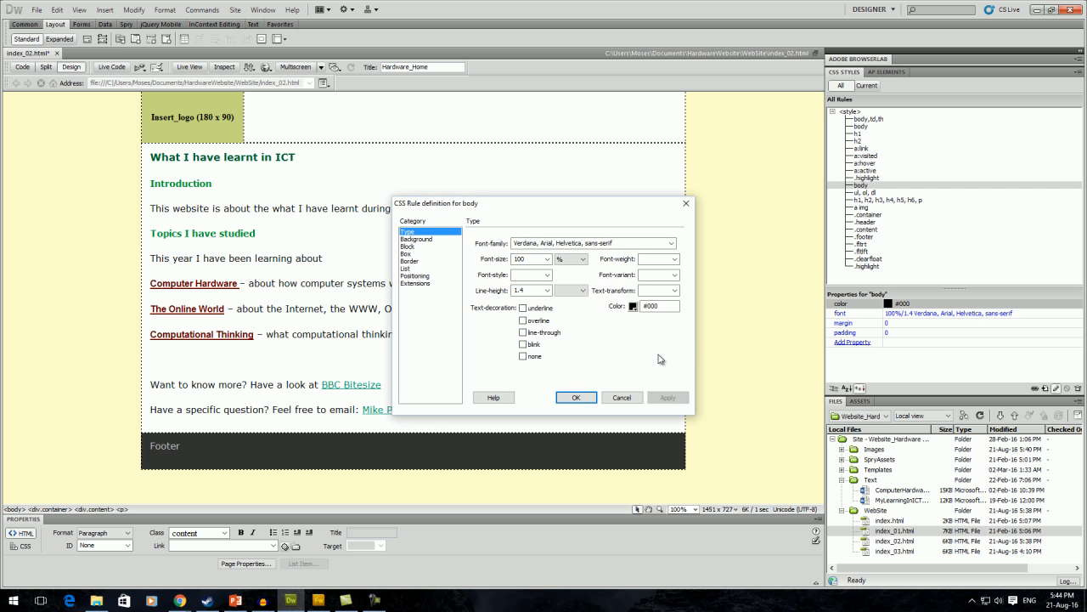
pyautogui.click(430, 239)
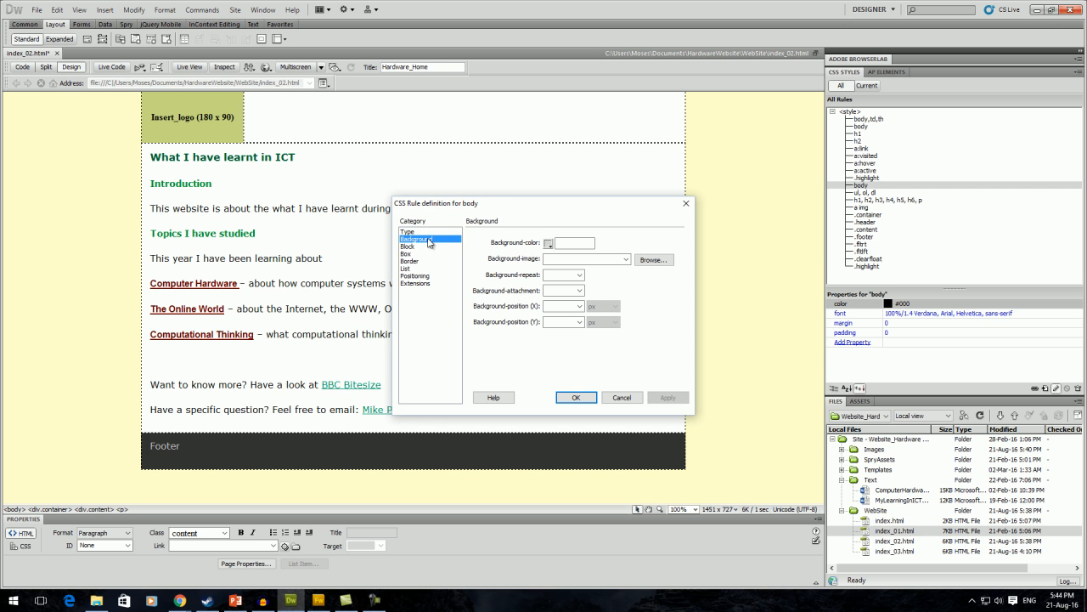
pyautogui.click(652, 260)
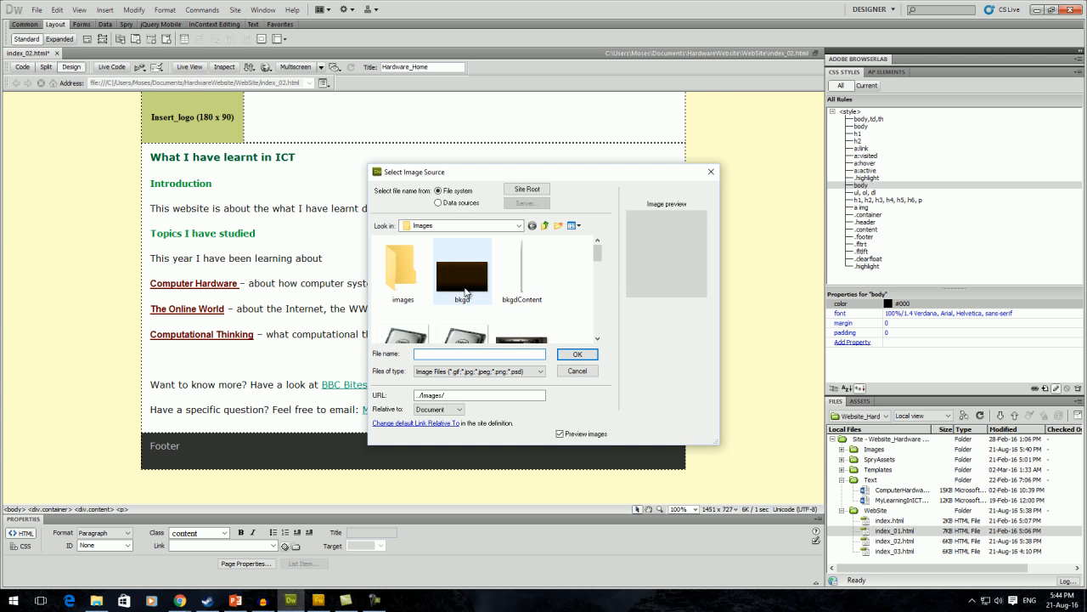
pyautogui.click(455, 285)
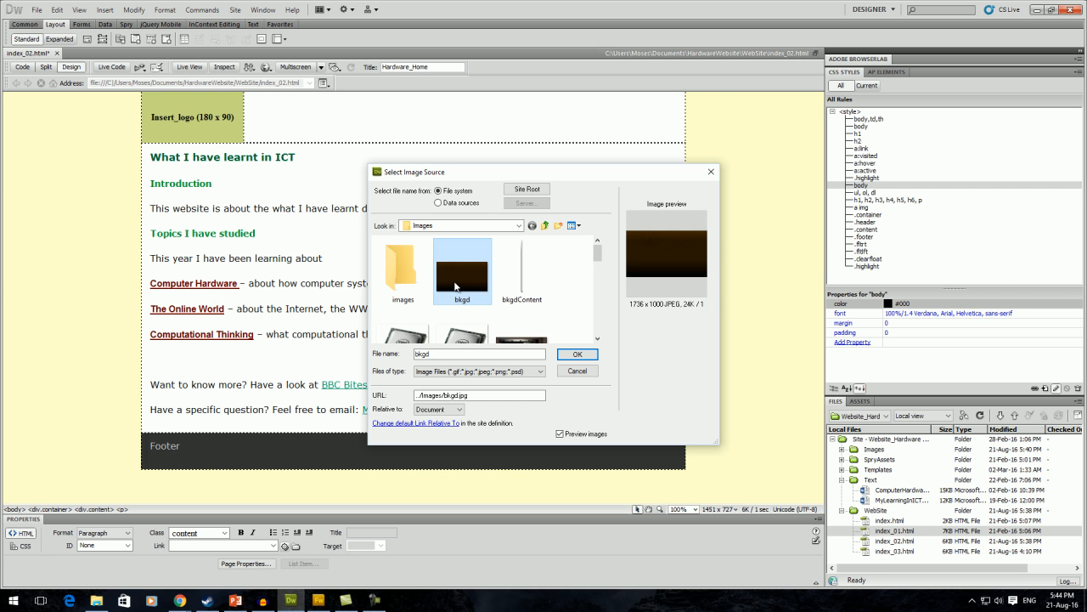
pyautogui.click(578, 355)
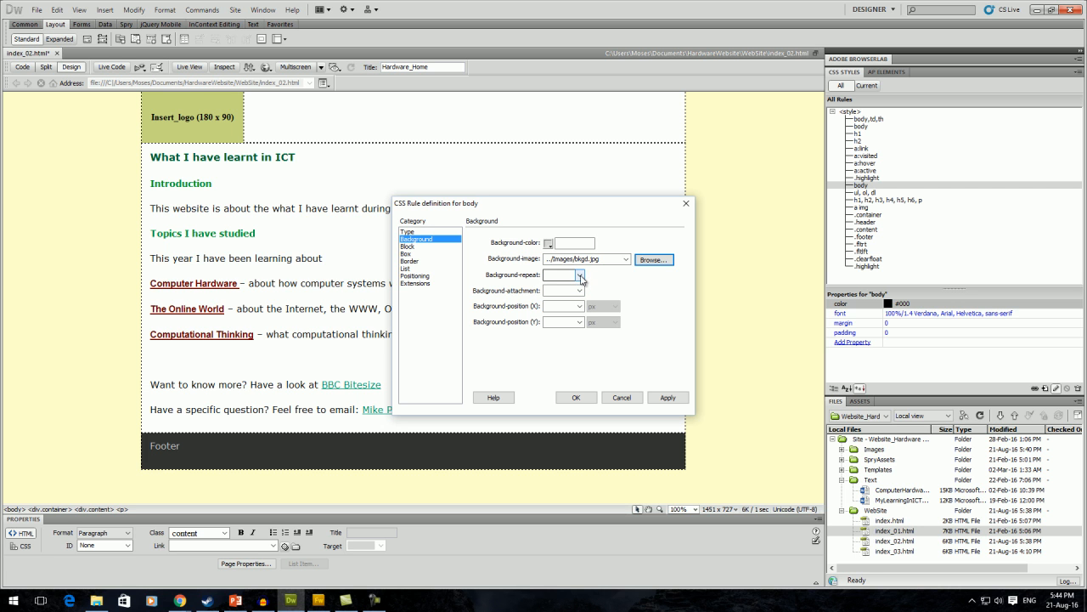
# Make the body background fixed, positioned center horizontally and top vertically, then apply and close.
pyautogui.click(581, 292)
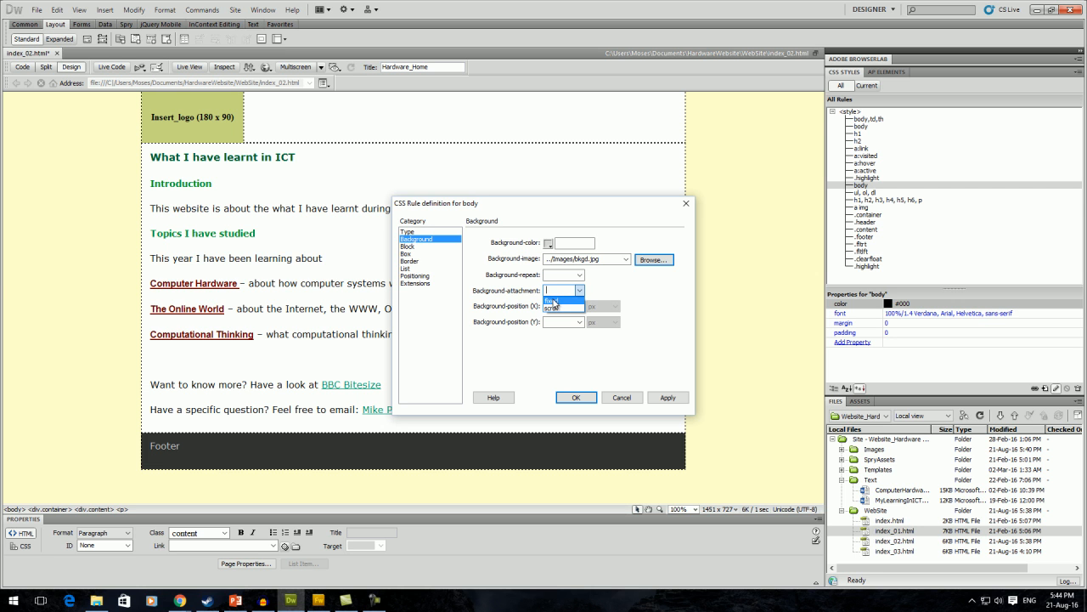
pyautogui.click(558, 303)
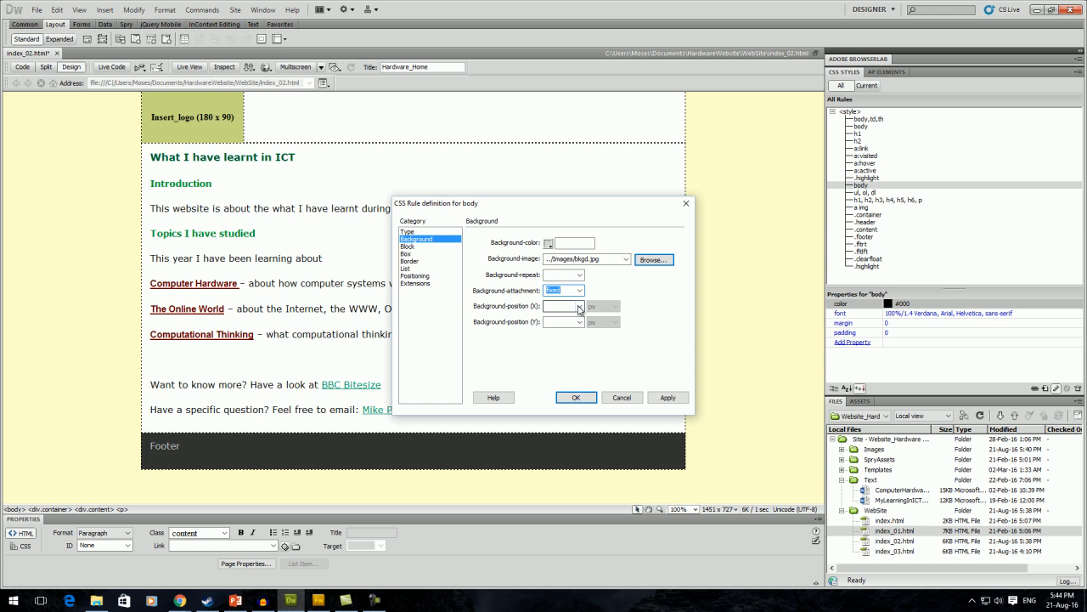
pyautogui.click(580, 306)
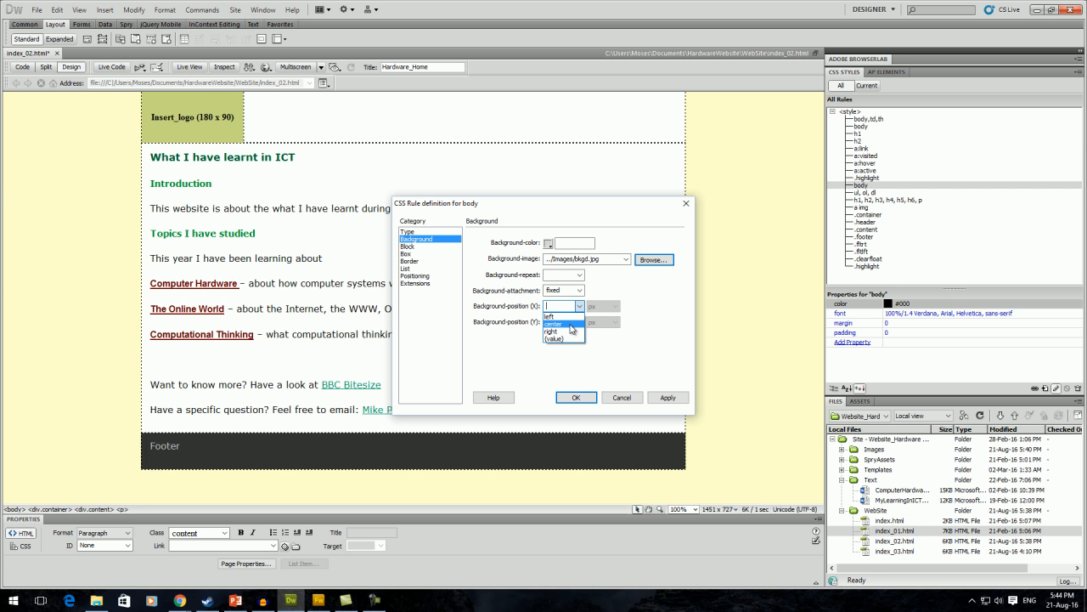
pyautogui.click(571, 325)
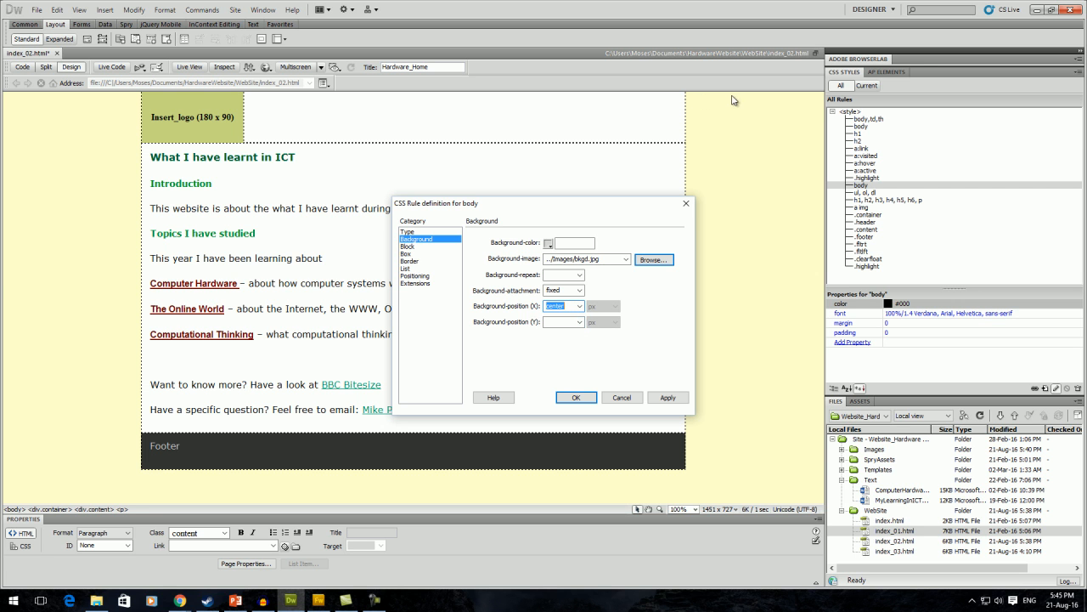
pyautogui.click(579, 322)
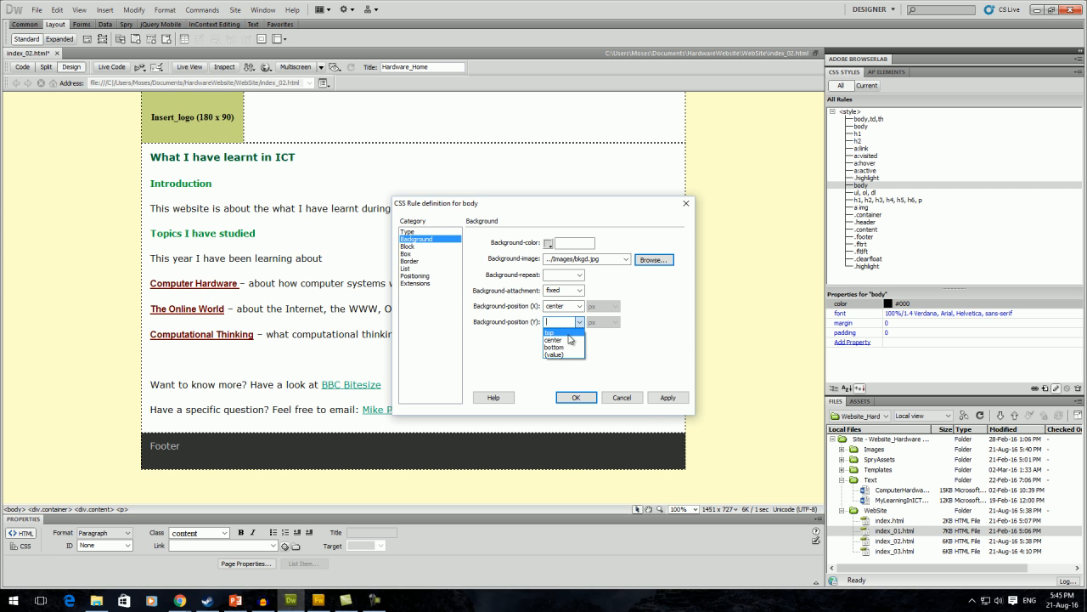
pyautogui.click(567, 333)
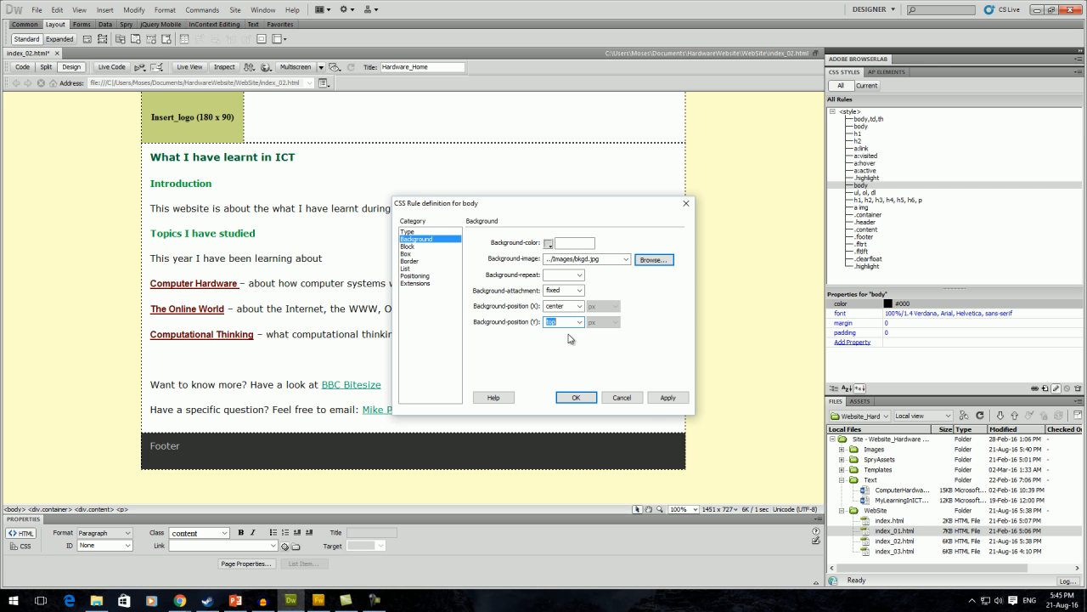
pyautogui.click(668, 399)
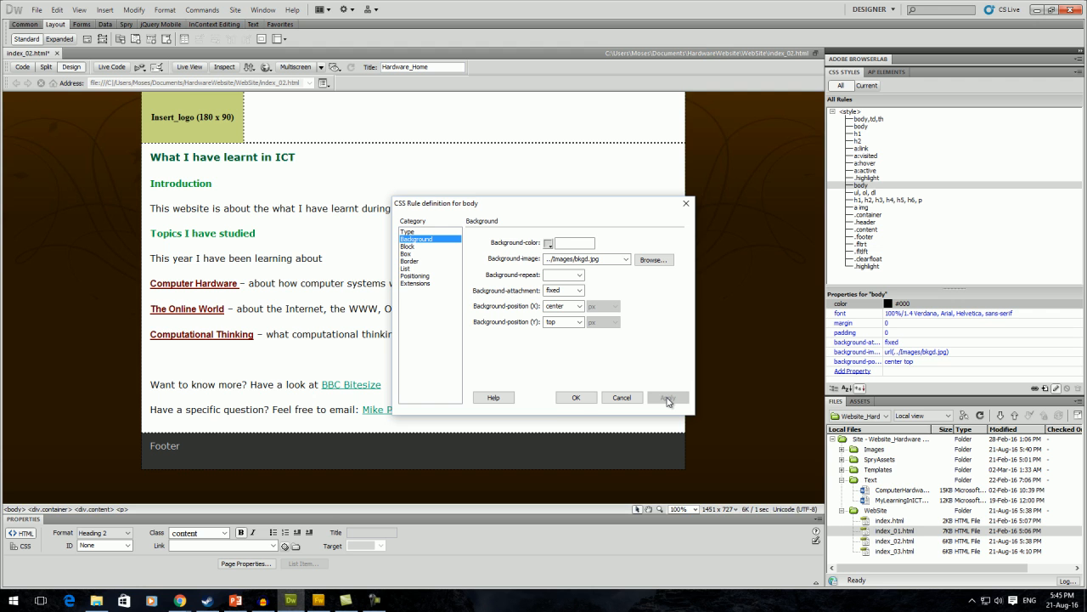
pyautogui.click(576, 398)
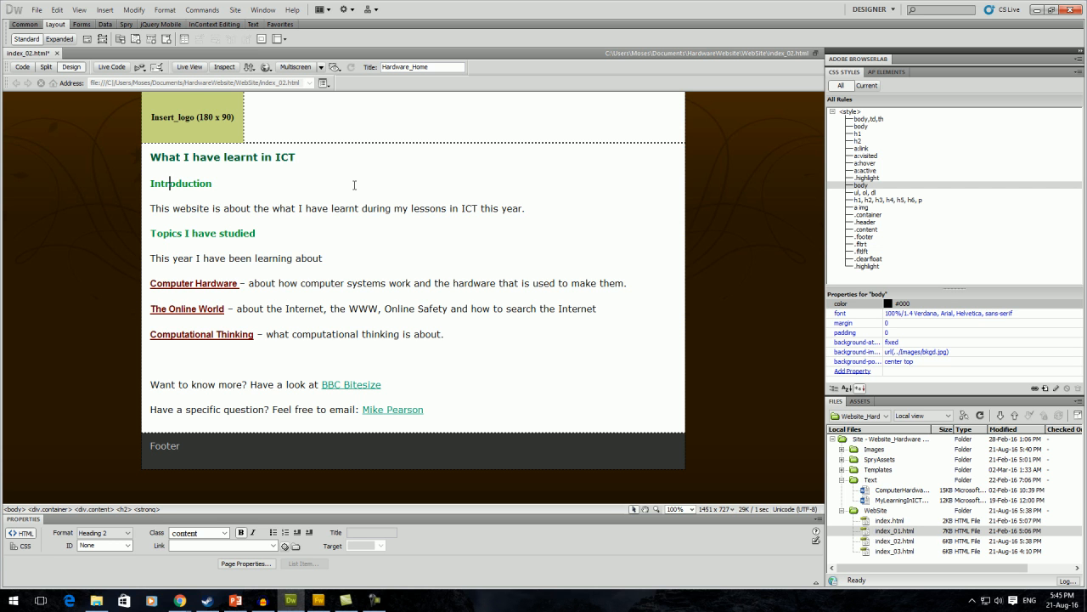
# Select the <div.container> block and show the .container rule's properties with background #FFF.
pyautogui.click(540, 178)
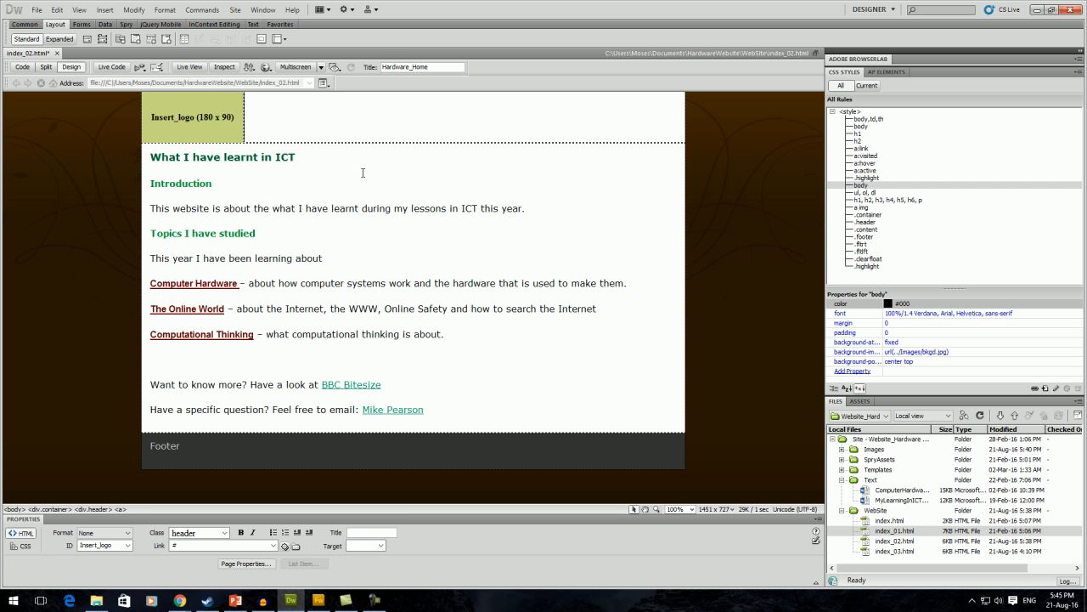
pyautogui.click(686, 216)
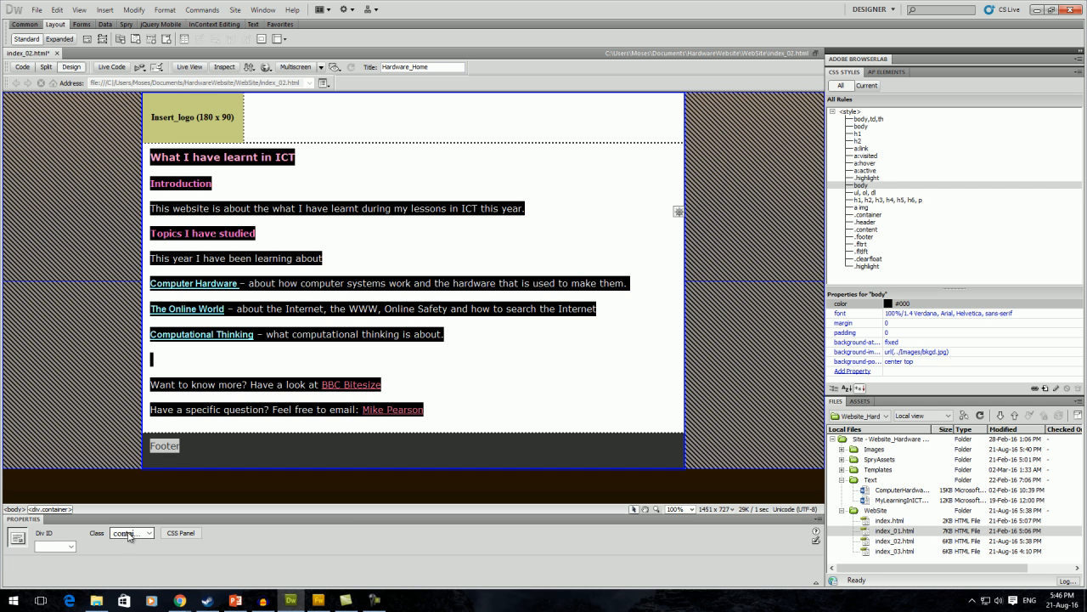
pyautogui.click(868, 215)
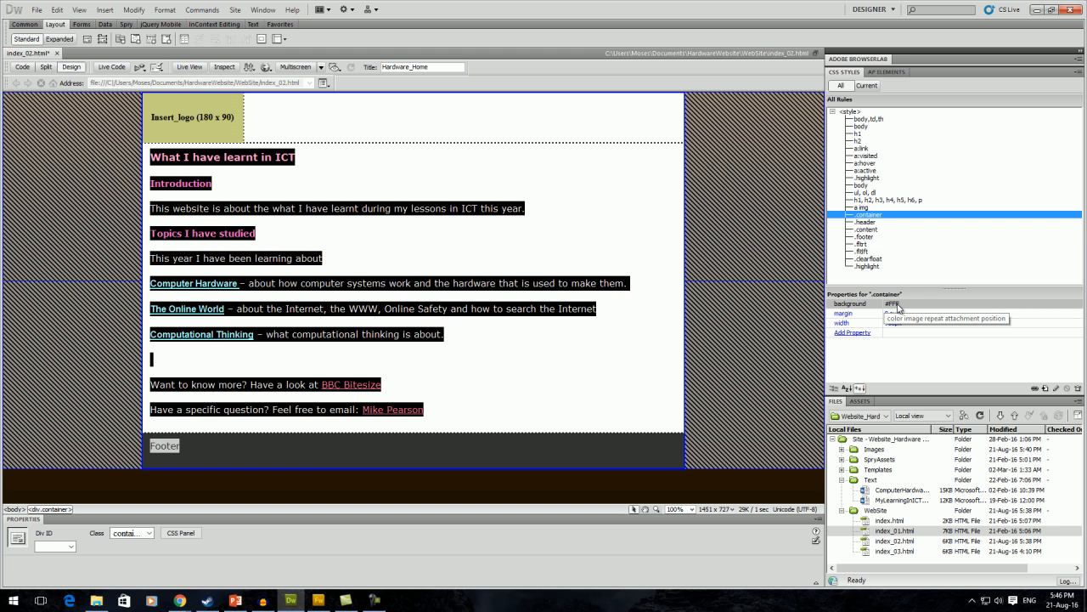
# Delete the #FFF background property from the .container rule.
pyautogui.doubleClick(881, 217)
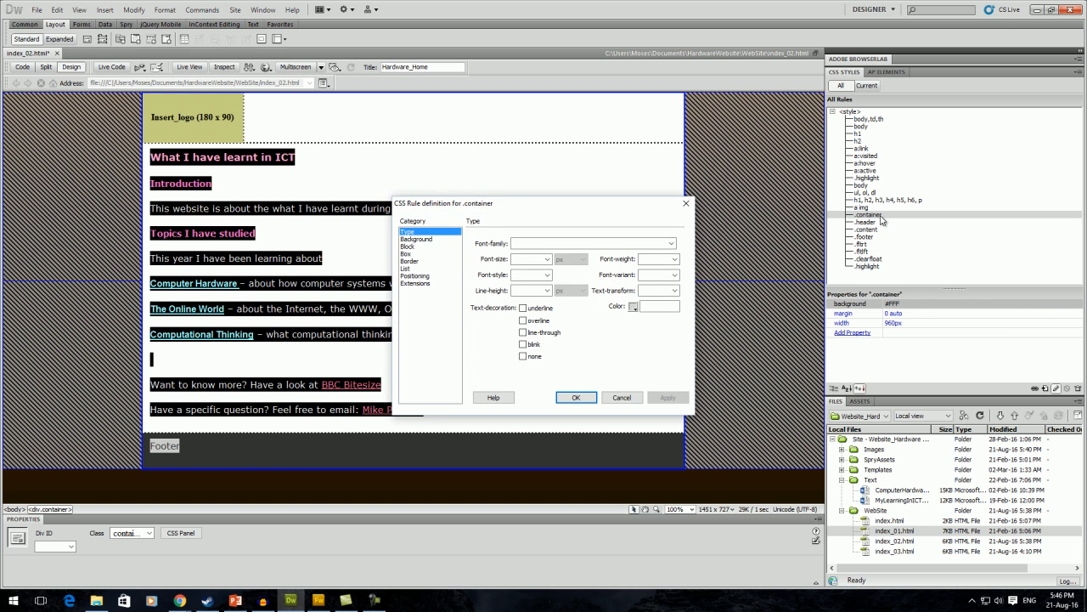
pyautogui.click(419, 241)
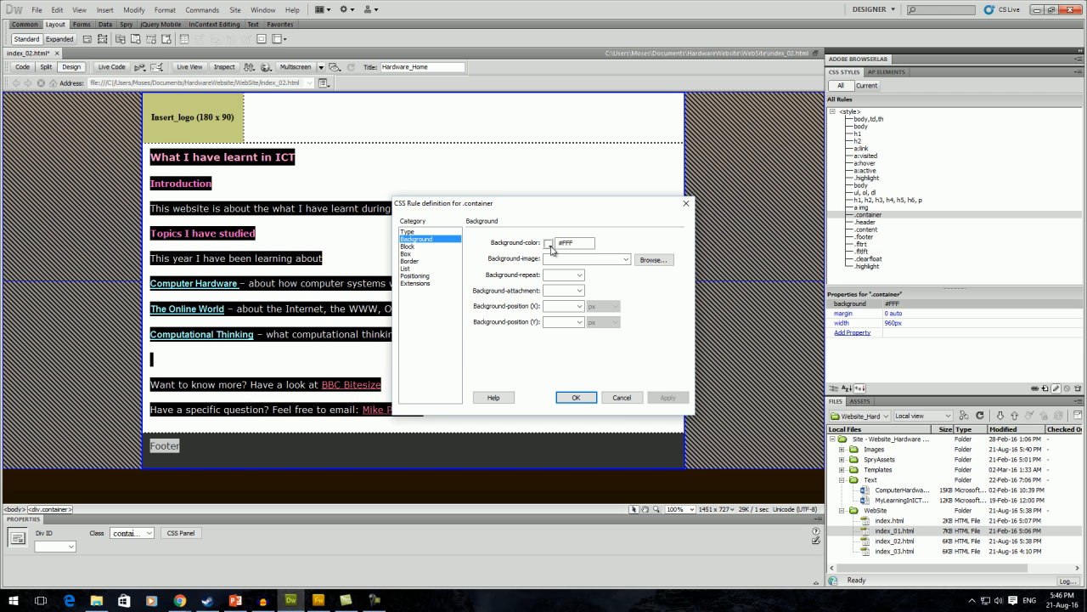
pyautogui.click(622, 397)
pyautogui.click(858, 306)
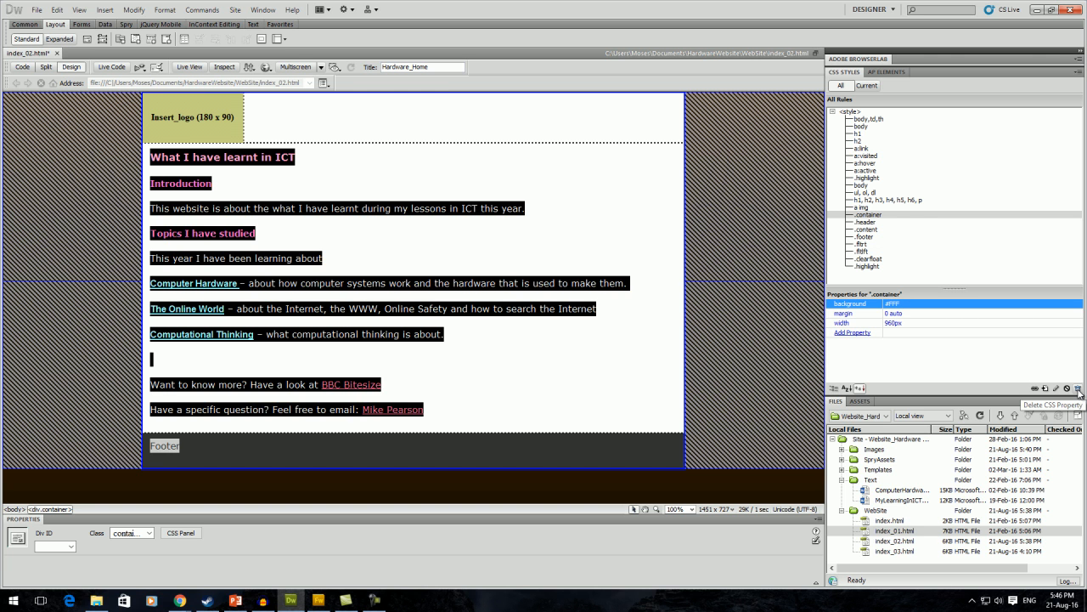
pyautogui.click(1079, 389)
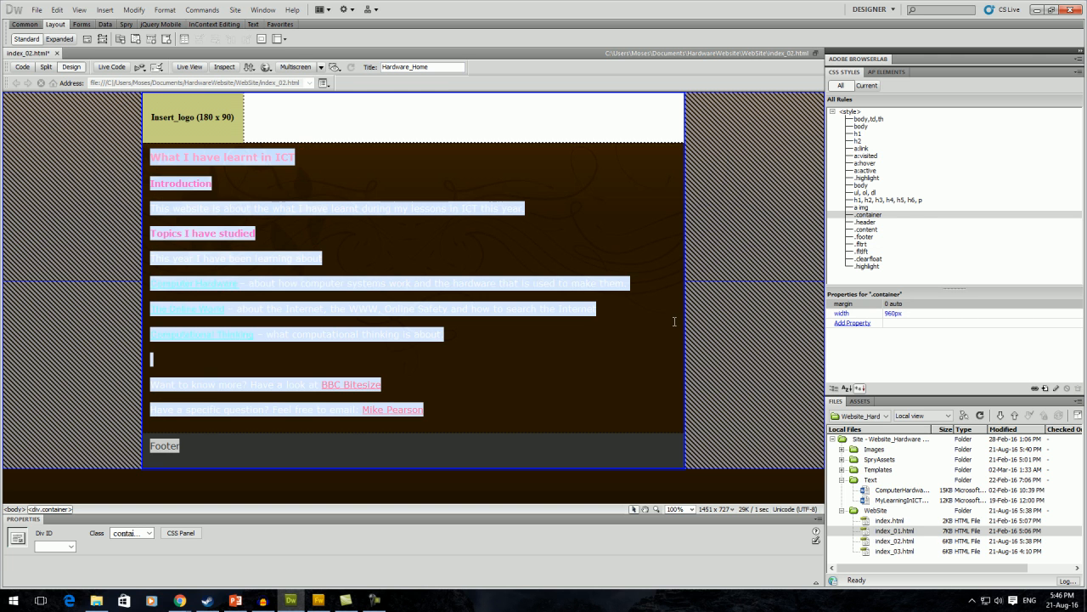
# Select the topic description text down to the Computational Thinking line.
pyautogui.click(627, 315)
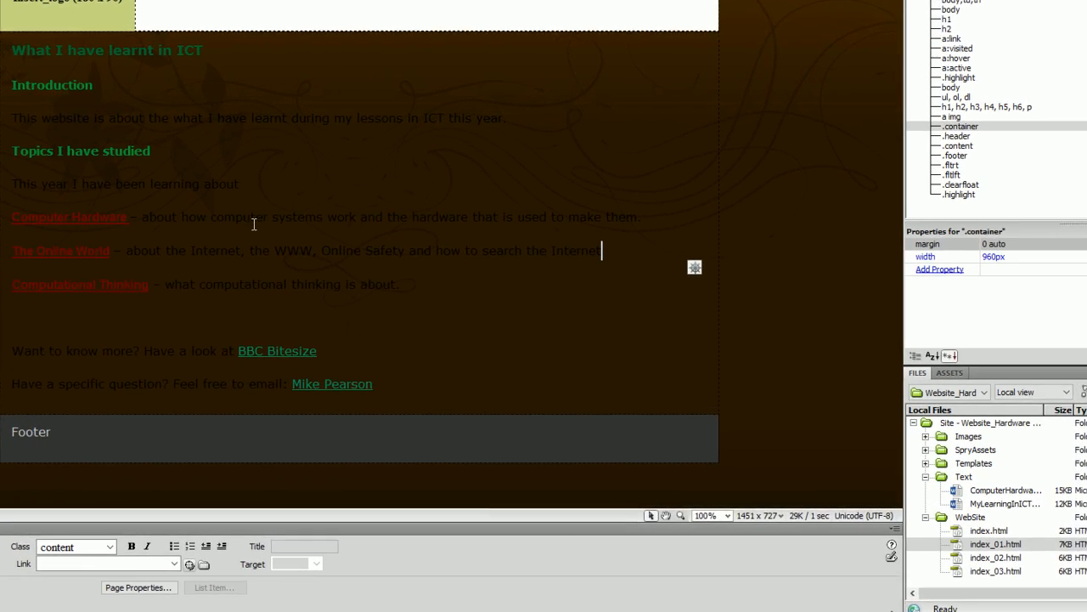
pyautogui.moveTo(142, 218); pyautogui.dragTo(570, 247)
pyautogui.click(497, 301)
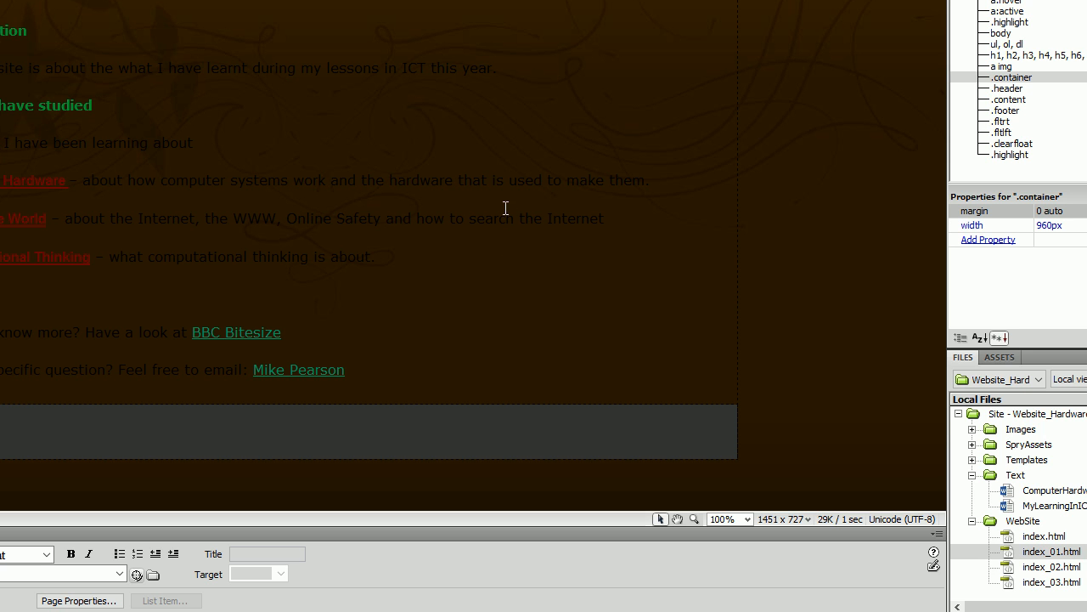
# Set the .container rule's background image to Images/bkgdContent.jpg and apply it.
pyautogui.doubleClick(1022, 77)
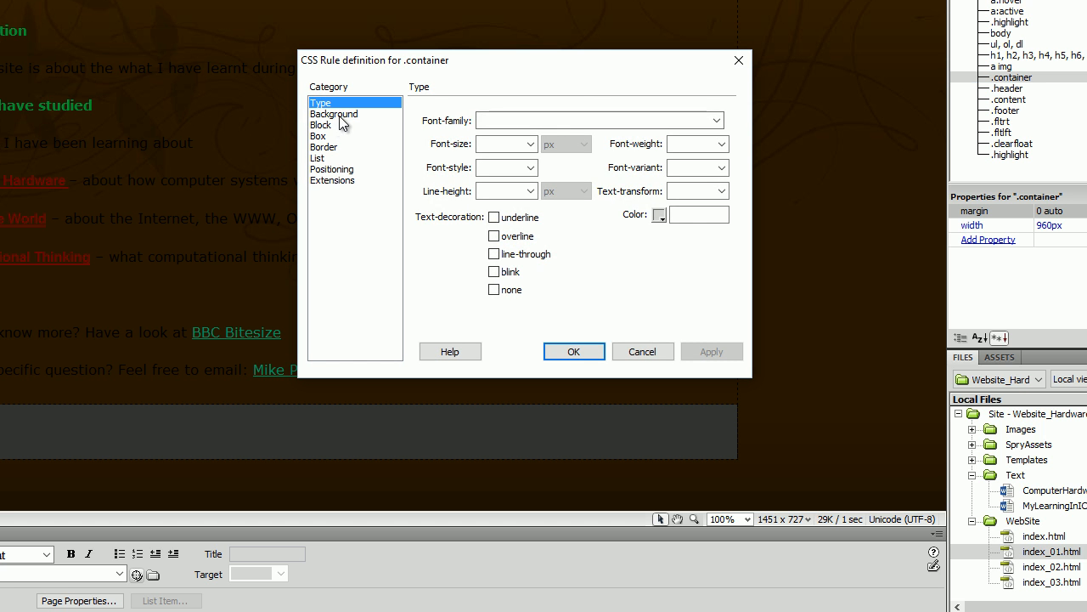
pyautogui.click(338, 114)
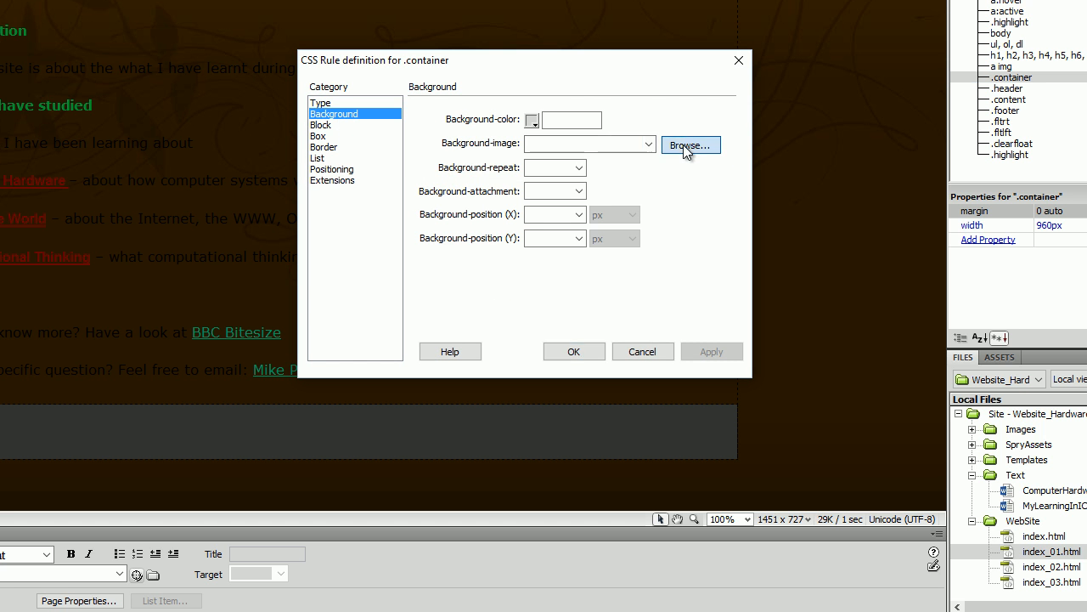
pyautogui.click(688, 145)
pyautogui.click(490, 169)
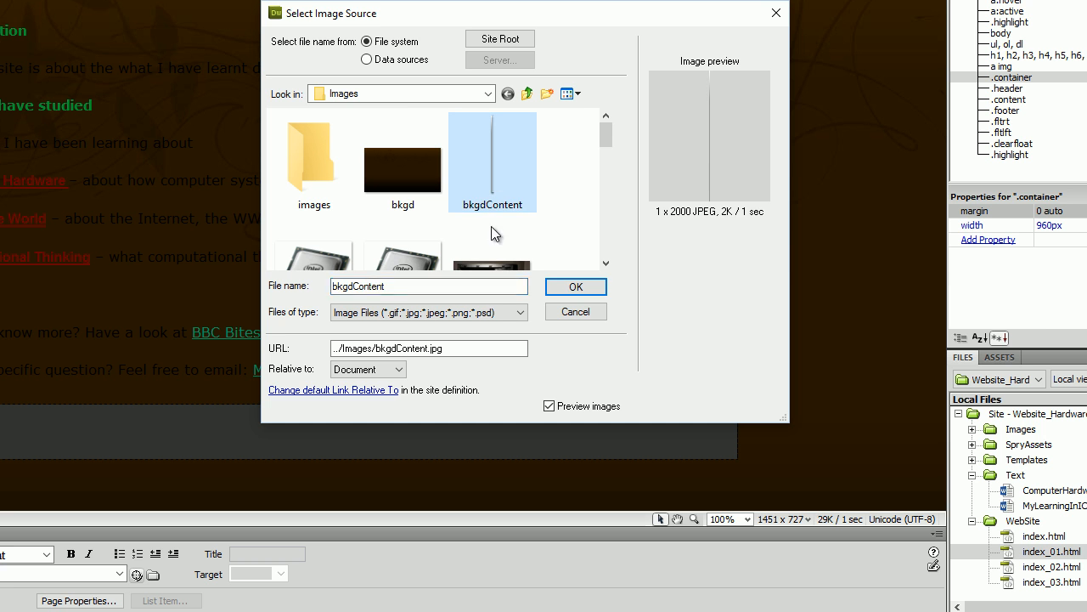
pyautogui.click(575, 288)
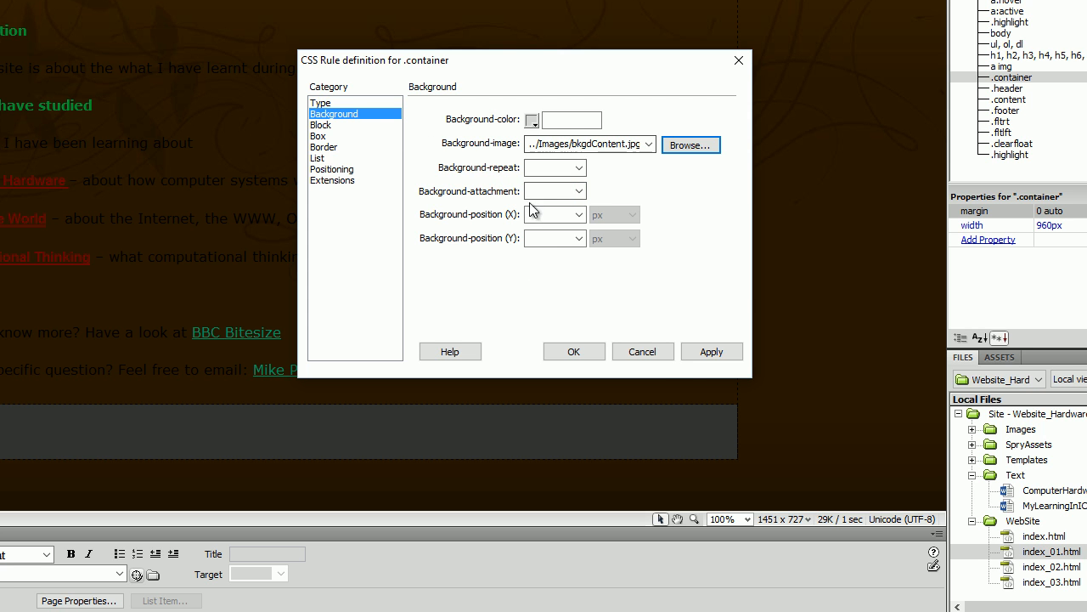
pyautogui.click(710, 351)
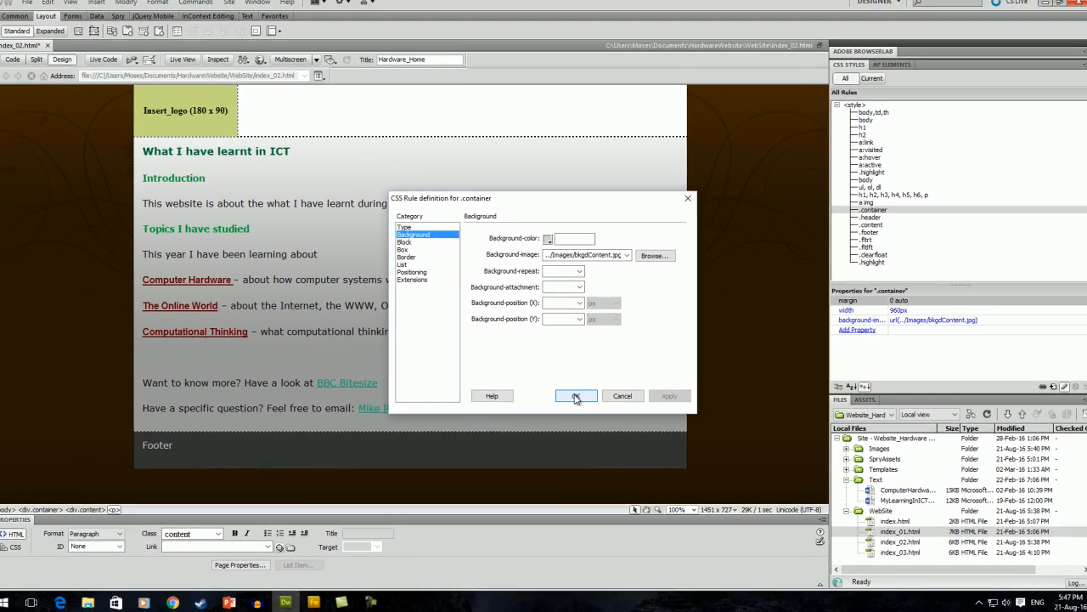
pyautogui.click(574, 351)
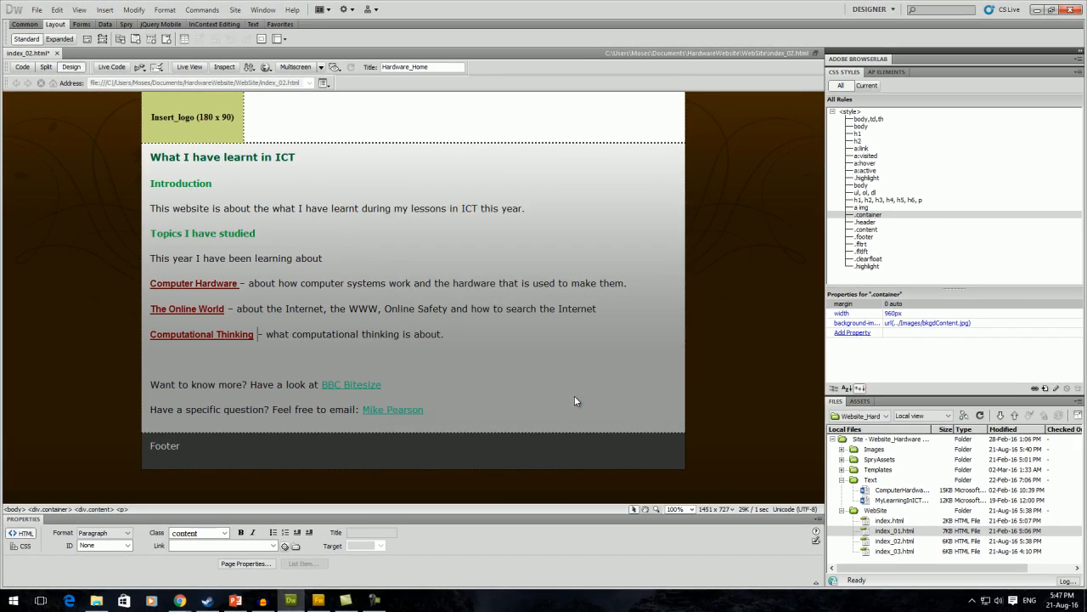
pyautogui.click(259, 118)
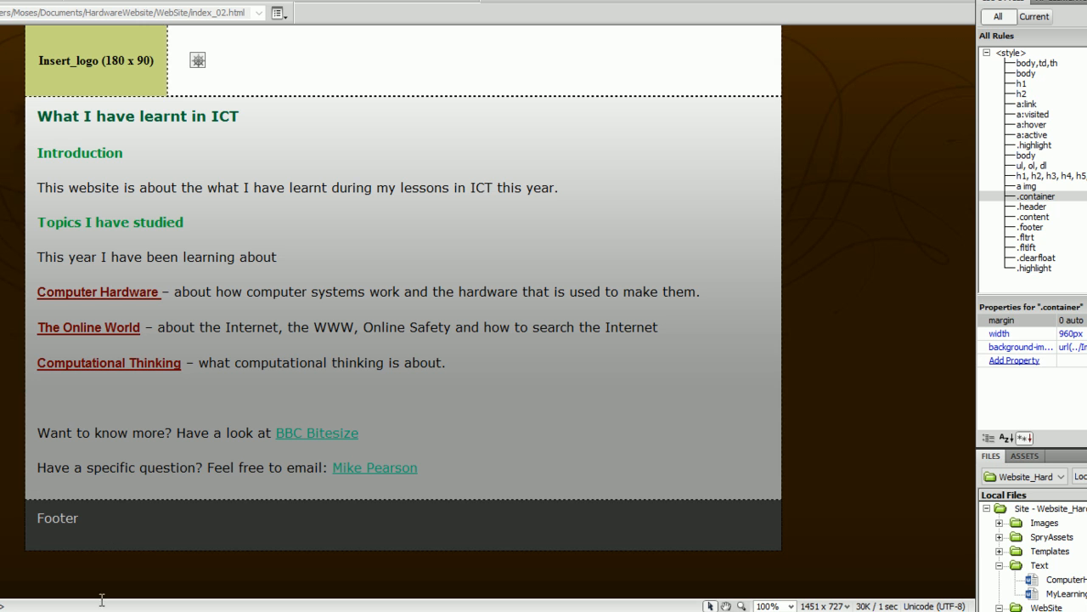
pyautogui.click(1035, 208)
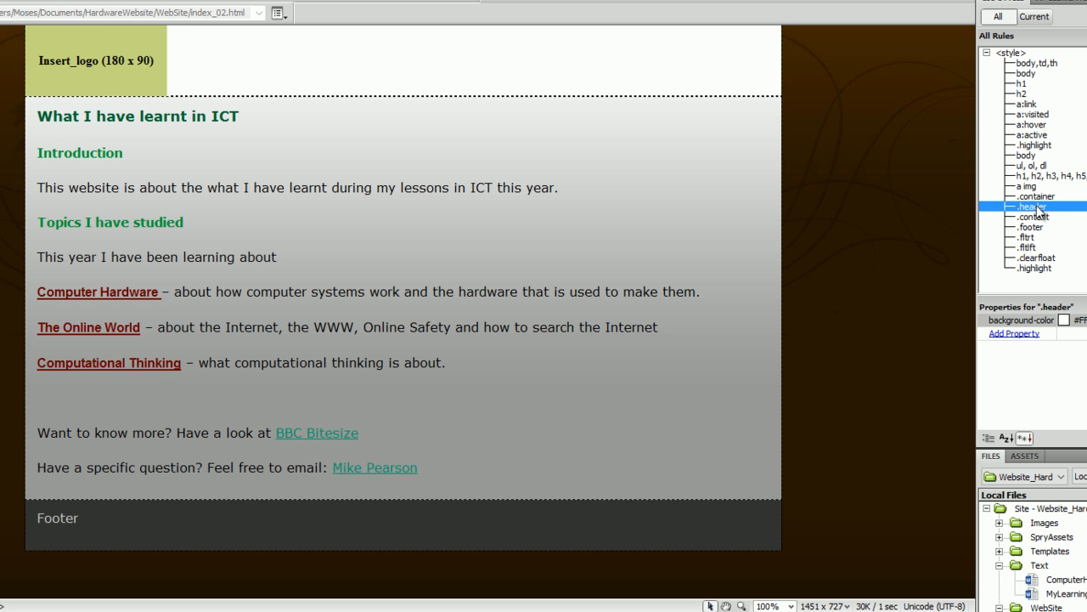
pyautogui.doubleClick(1037, 210)
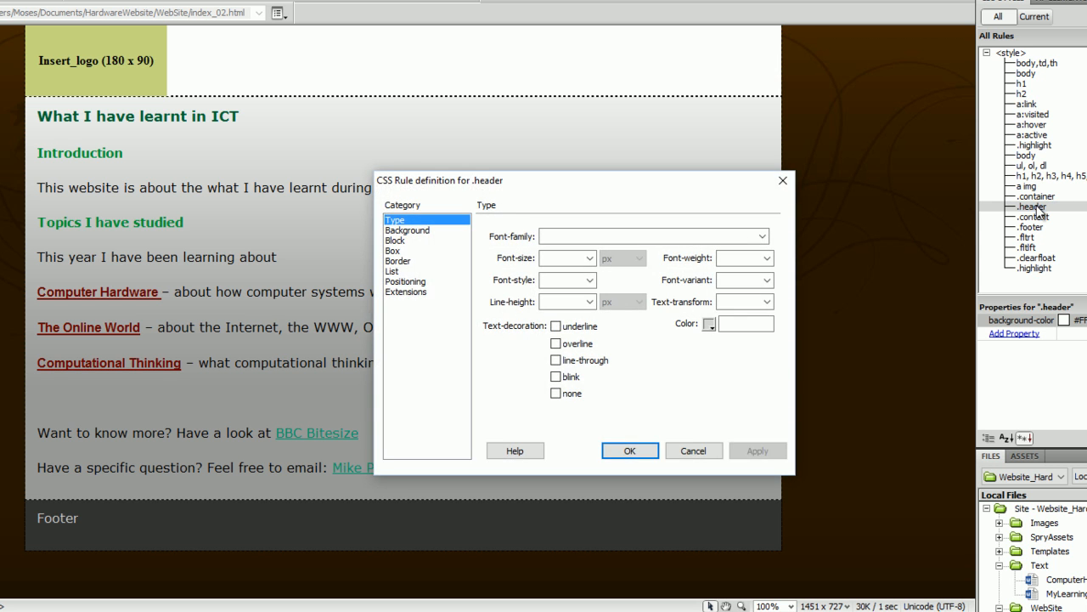
pyautogui.click(408, 231)
pyautogui.click(637, 235)
pyautogui.doubleClick(646, 235)
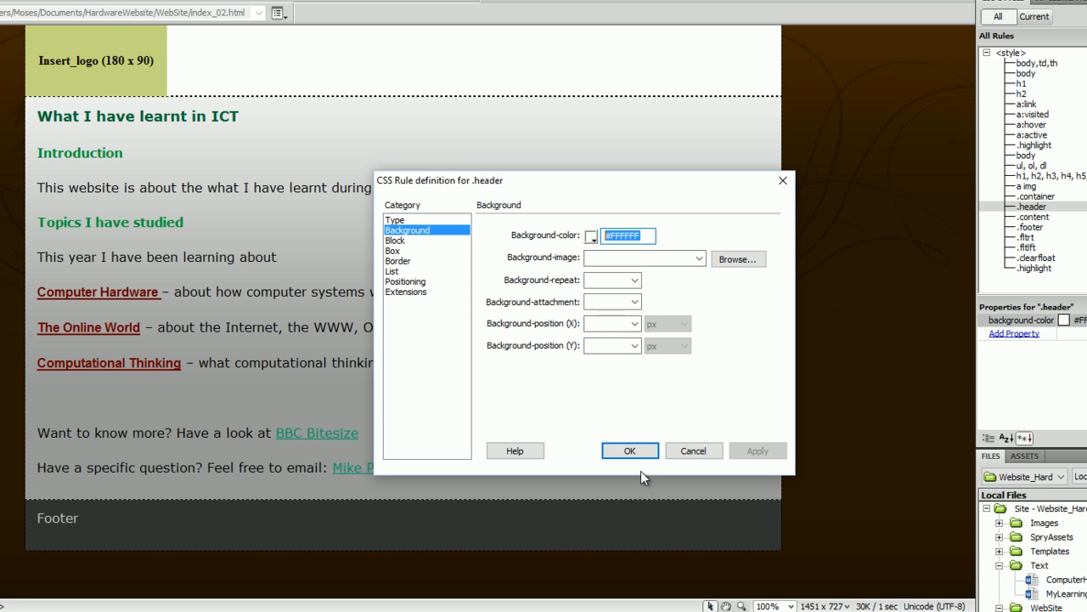
pyautogui.click(688, 448)
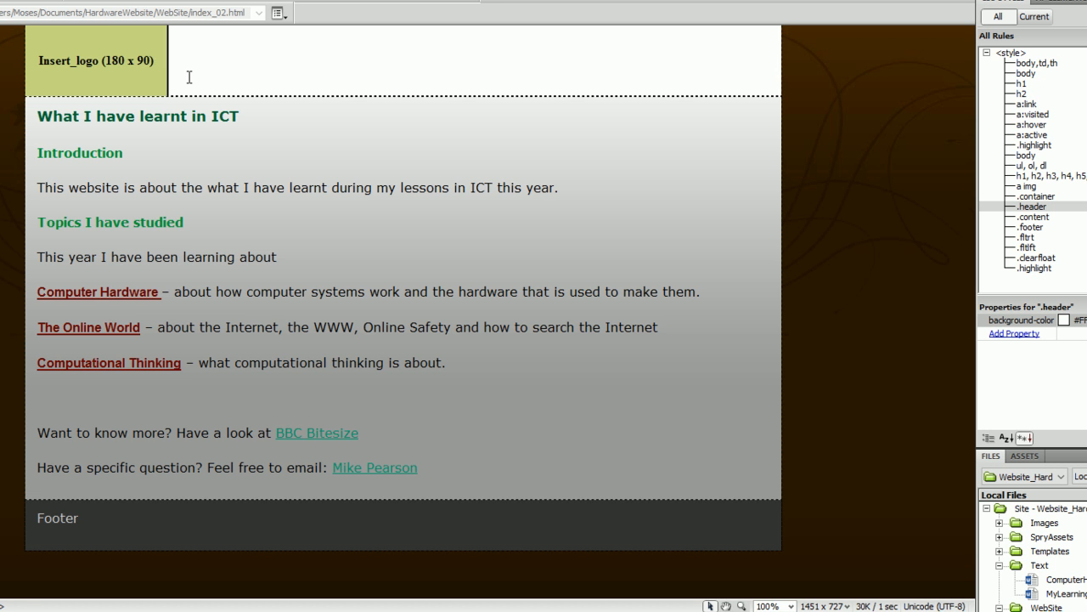
# Insert header.jpg at the top of the page with alternate text KeyboardHeader.
pyautogui.scroll(-1, 190, 77)
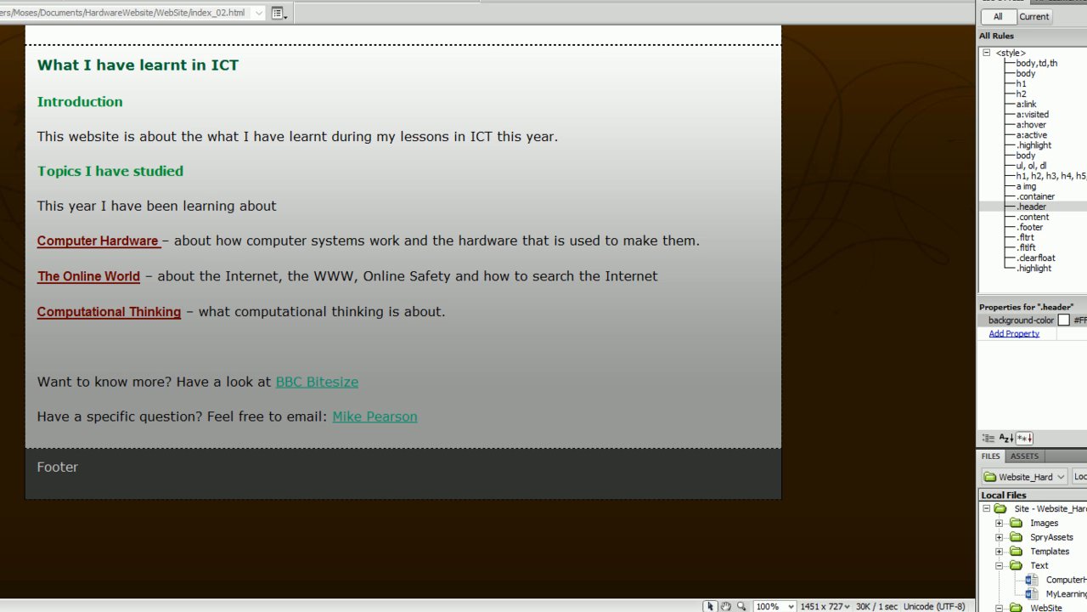
pyautogui.hotkey('alt', 'i')
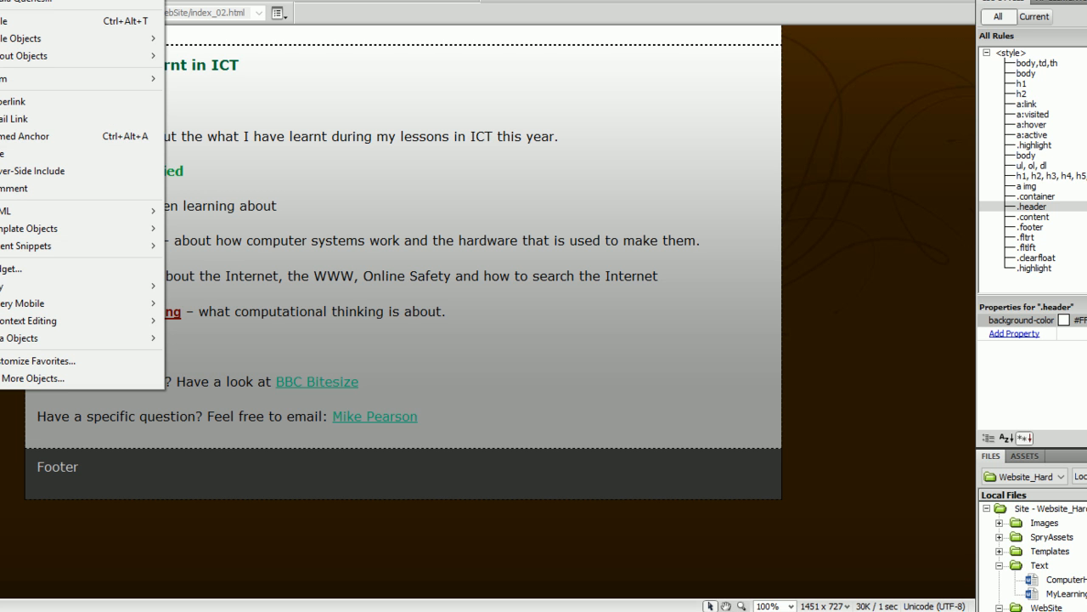
pyautogui.press('i')
pyautogui.scroll(-3, 598, 293)
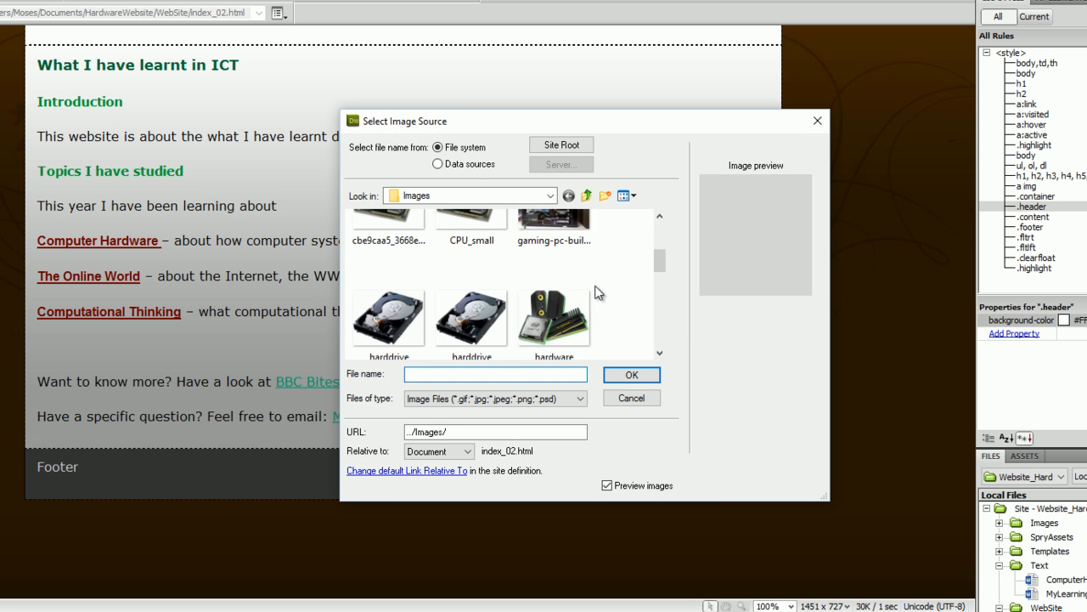
pyautogui.scroll(-3, 599, 293)
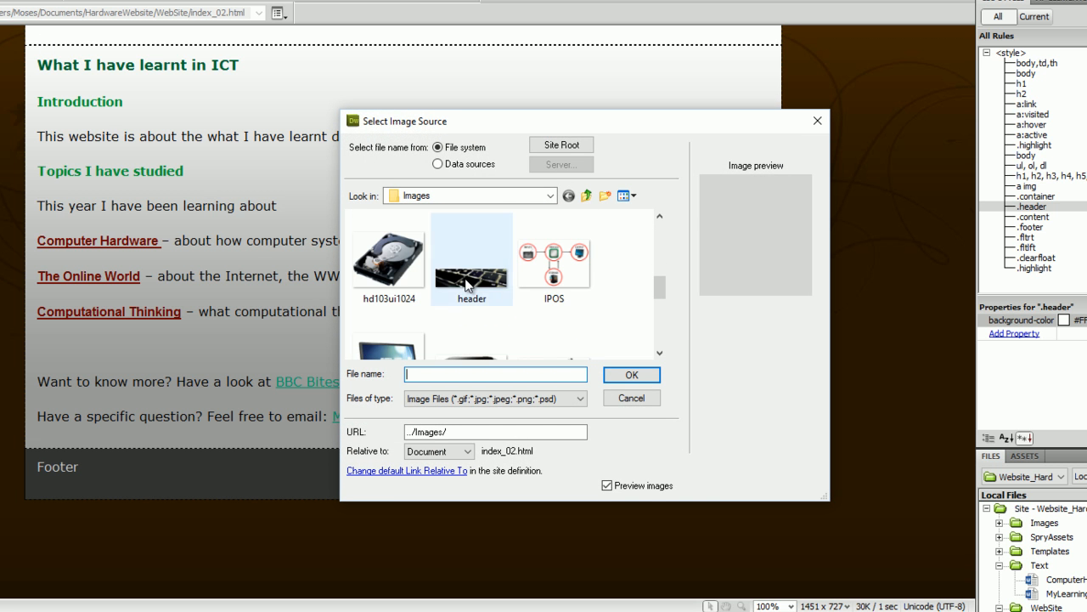
pyautogui.click(466, 284)
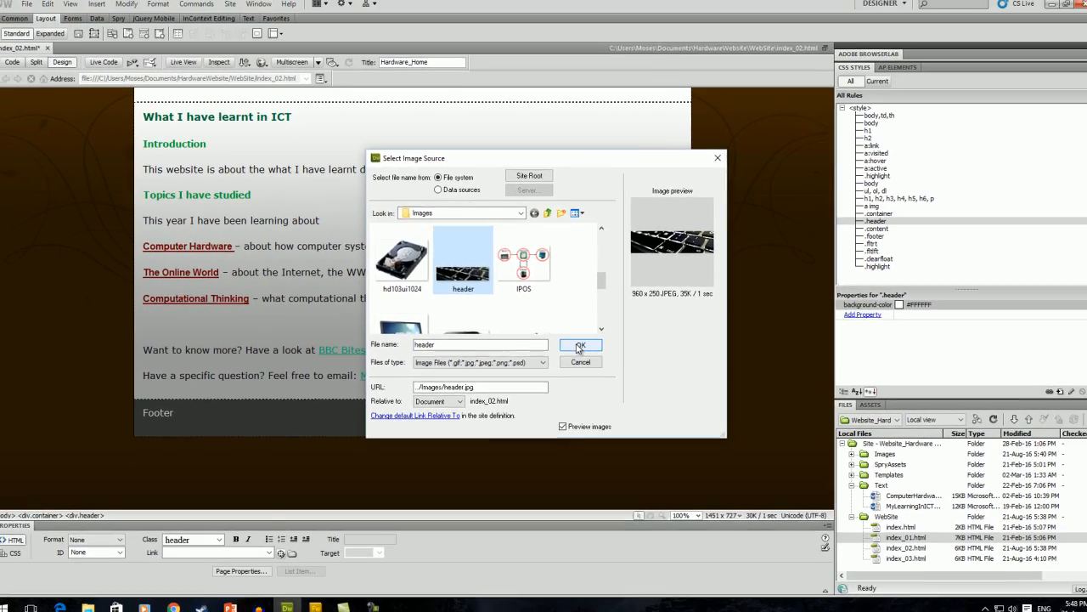
pyautogui.click(578, 346)
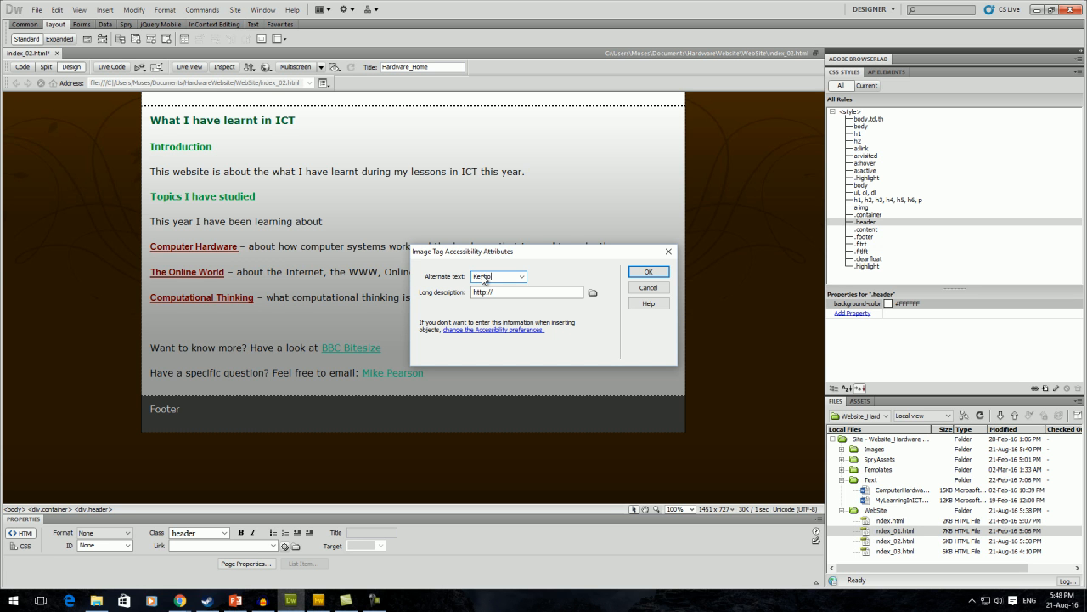
pyautogui.write('KeyboardHeader')
pyautogui.click(648, 271)
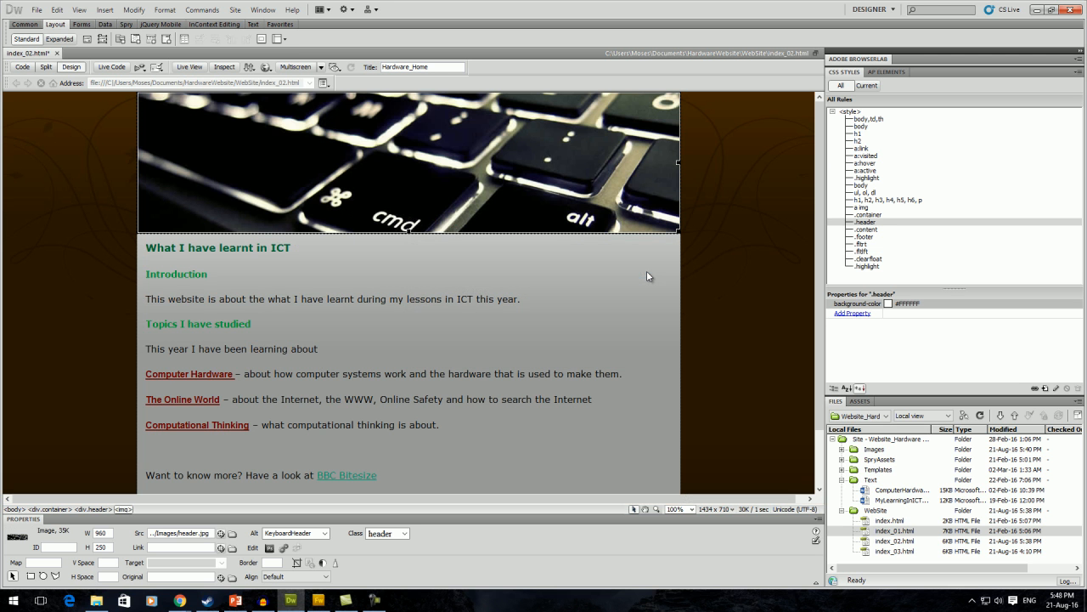
pyautogui.click(469, 235)
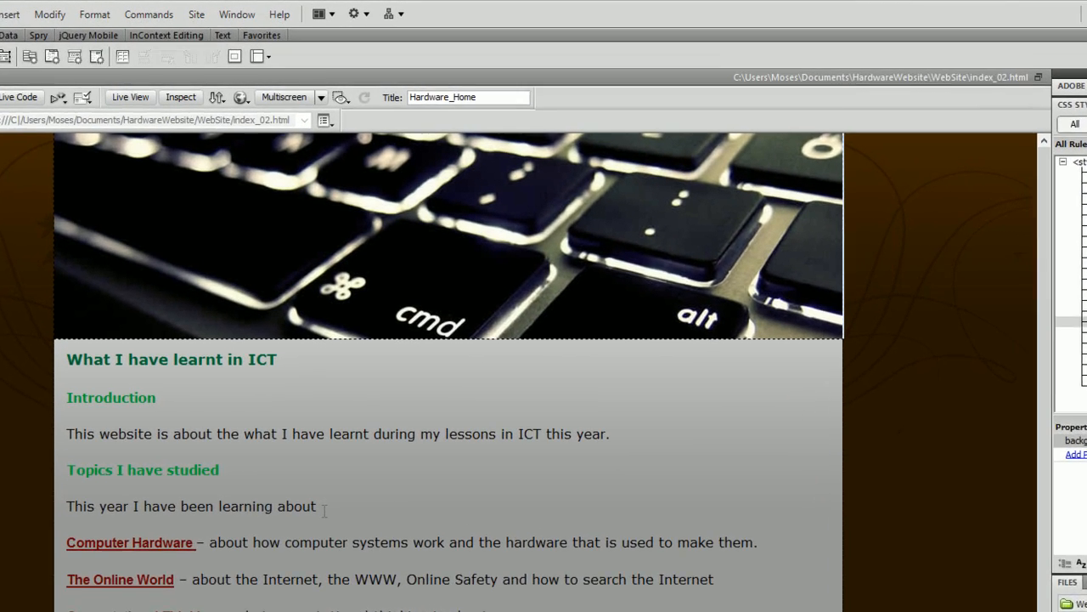
# Insert hardware.png after 'This year I have been learning about' with alternate text Hardware.
pyautogui.click(327, 350)
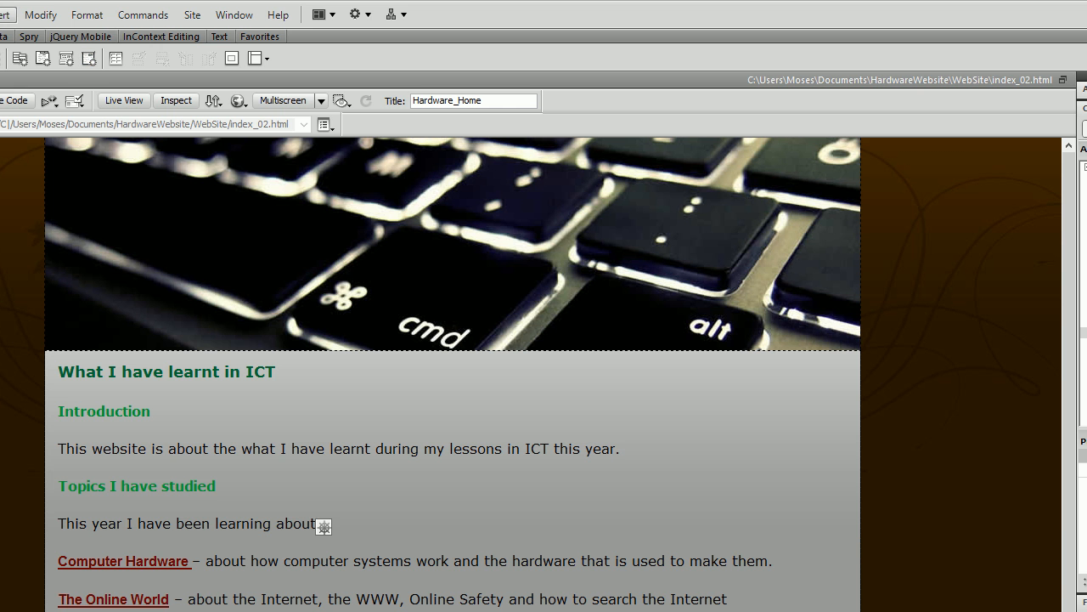
pyautogui.click(2, 14)
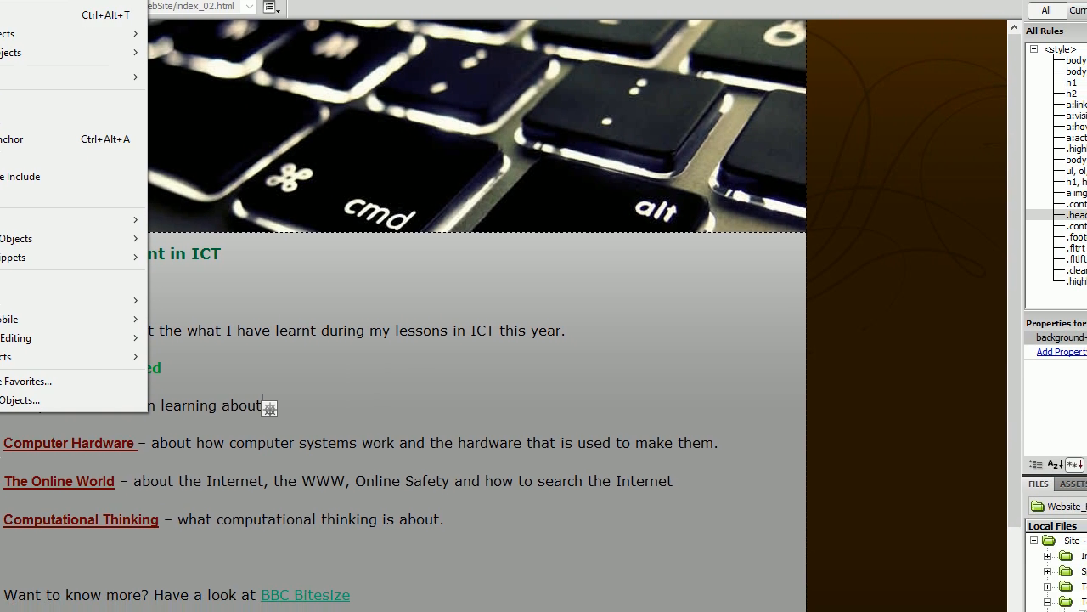
pyautogui.click(0, 0)
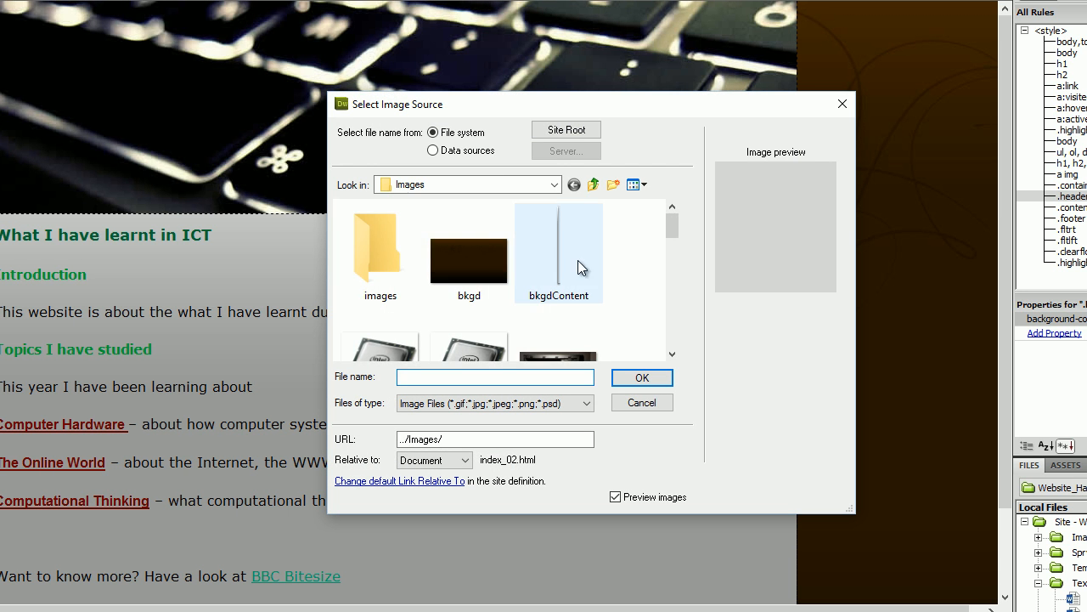
pyautogui.scroll(-1, 596, 306)
pyautogui.scroll(-4, 595, 306)
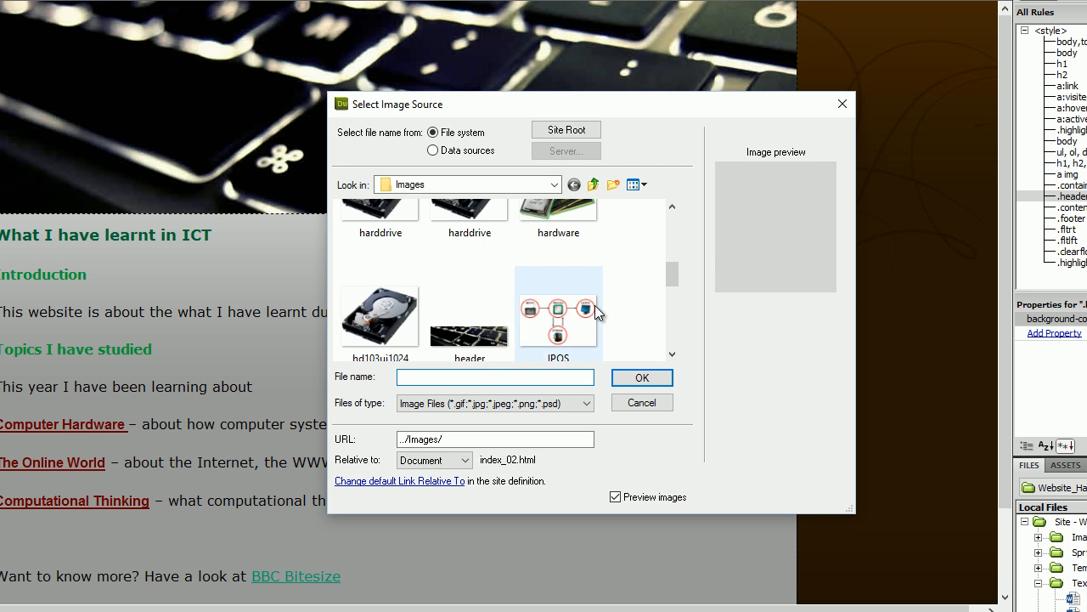
pyautogui.scroll(1, 593, 294)
pyautogui.click(586, 304)
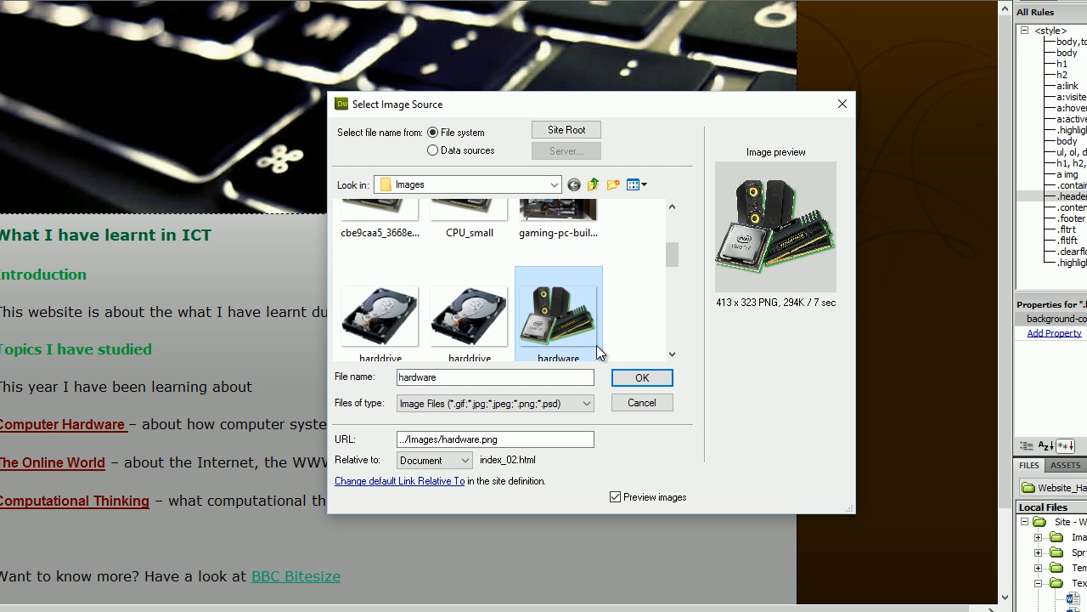
pyautogui.click(643, 379)
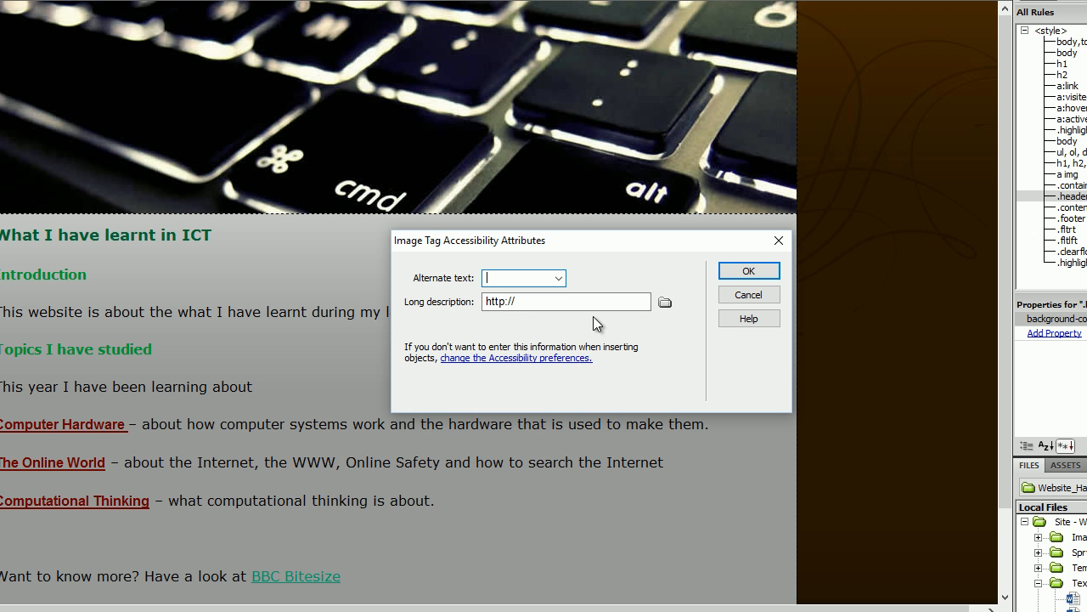
pyautogui.write('rdware')
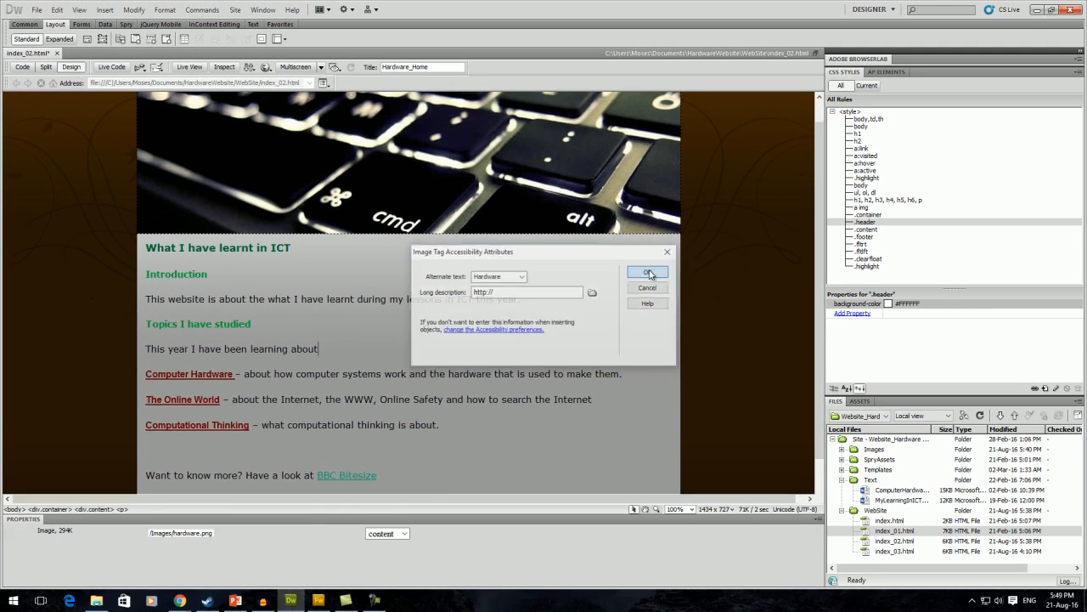
pyautogui.click(743, 270)
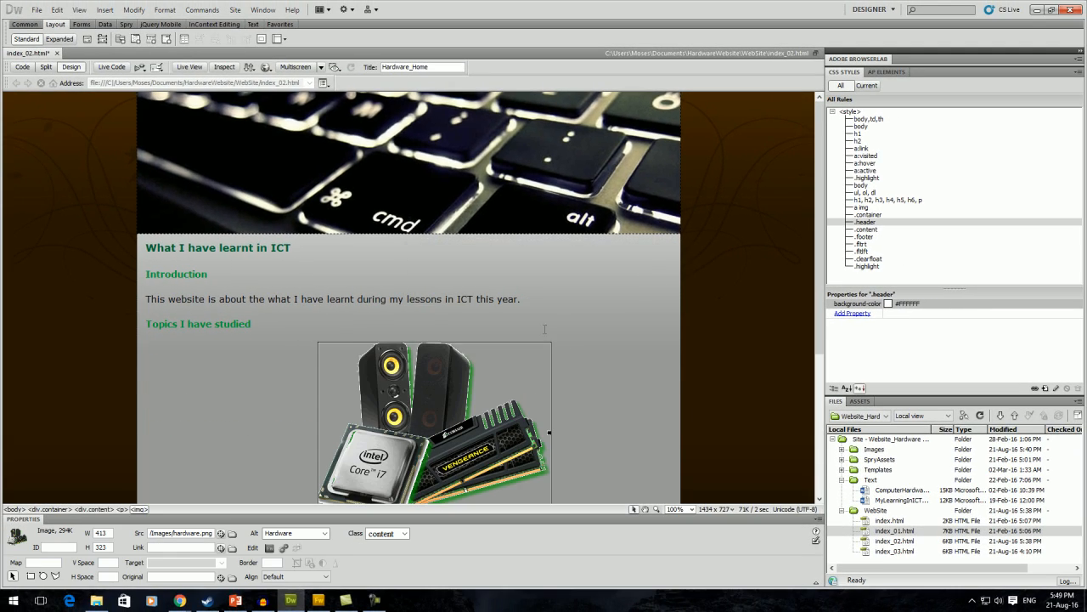
pyautogui.scroll(-3, 536, 341)
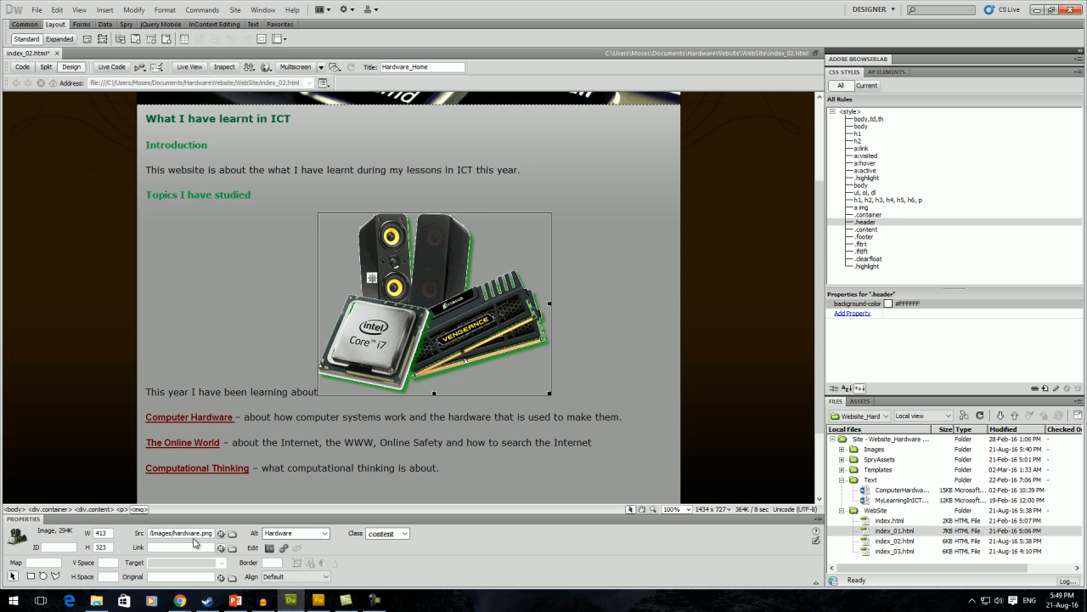
# Set the hardware image's Align property to Right.
pyautogui.click(325, 577)
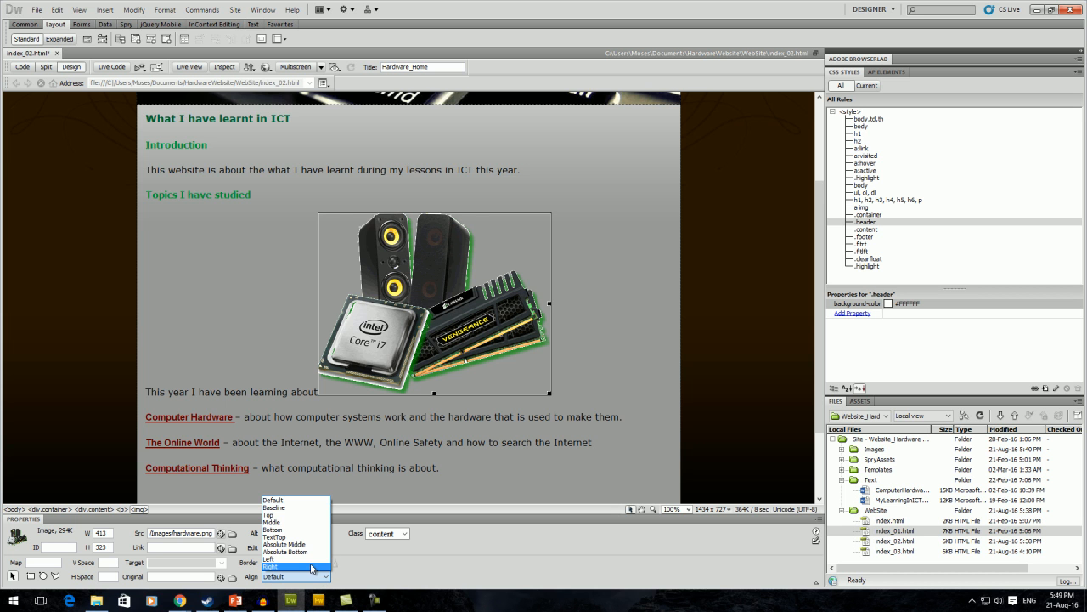
pyautogui.click(311, 567)
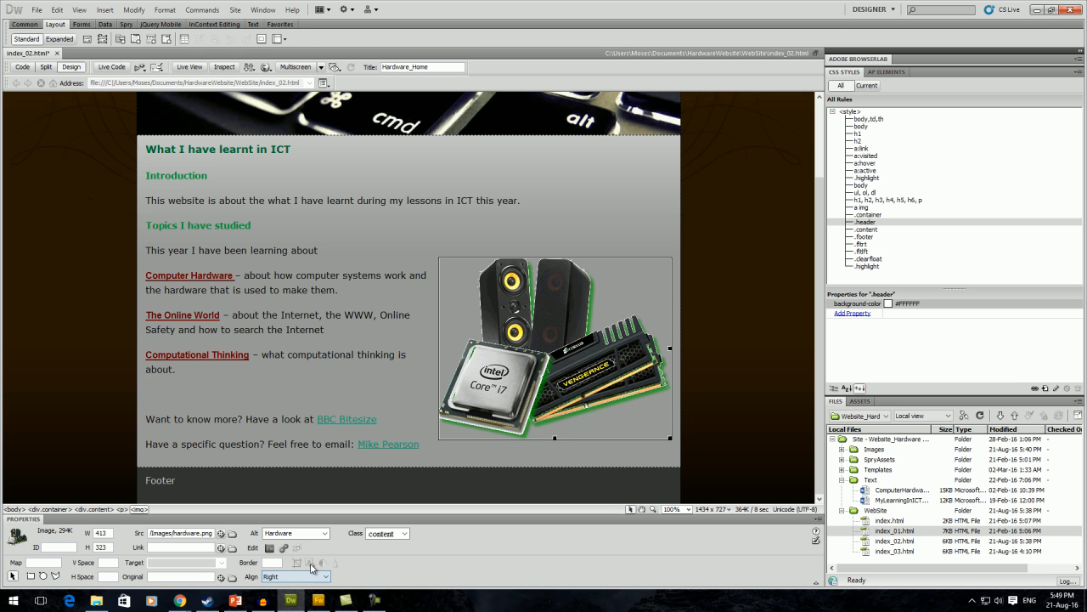
pyautogui.click(425, 230)
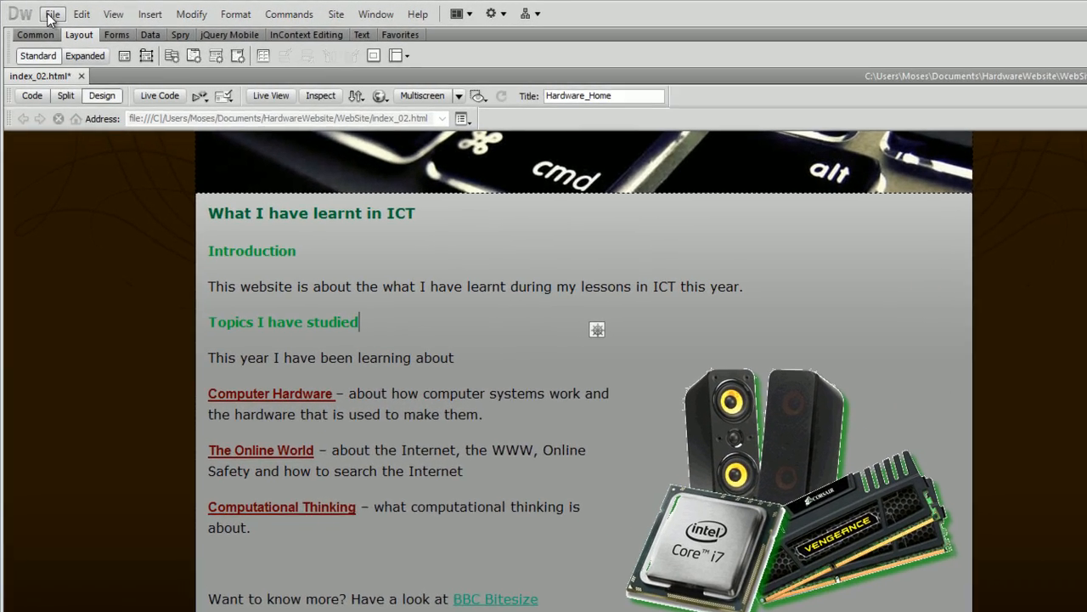
# Save index_02.html and preview it in Internet Explorer (IExplore).
pyautogui.click(36, 9)
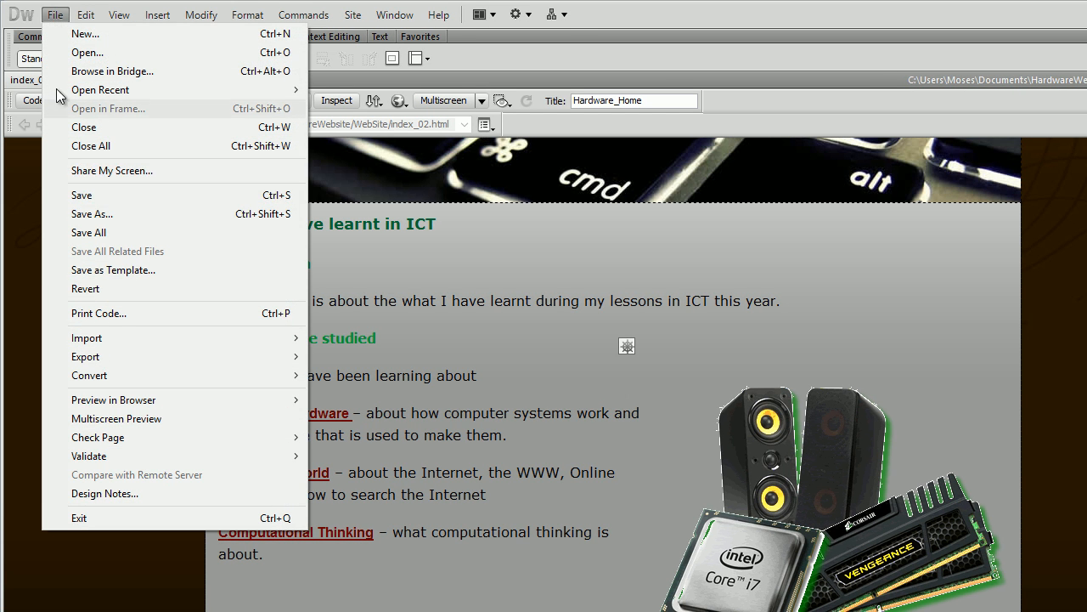
pyautogui.click(90, 197)
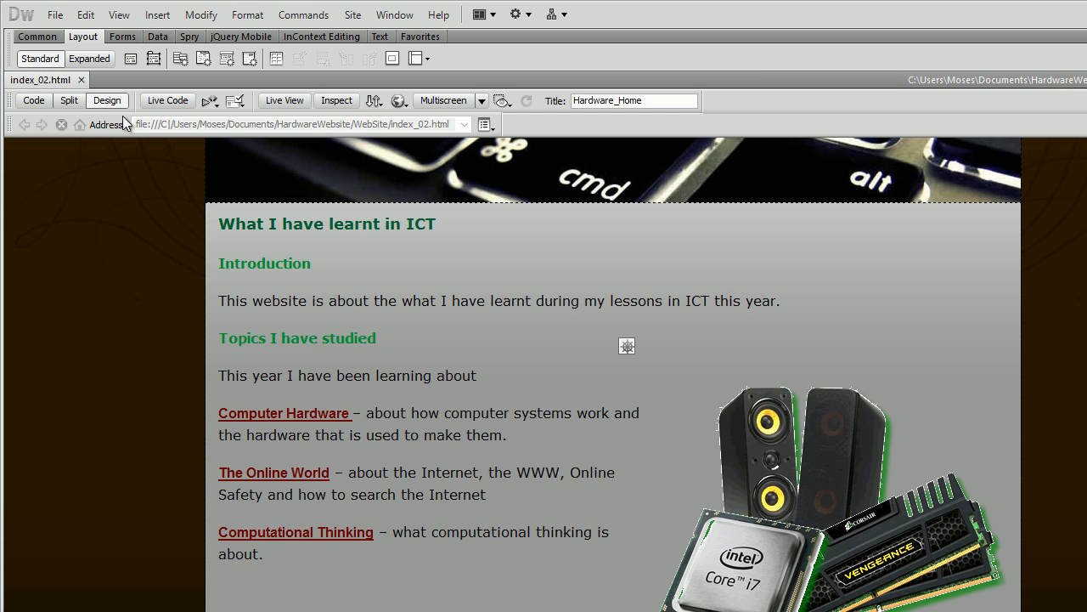
pyautogui.click(58, 15)
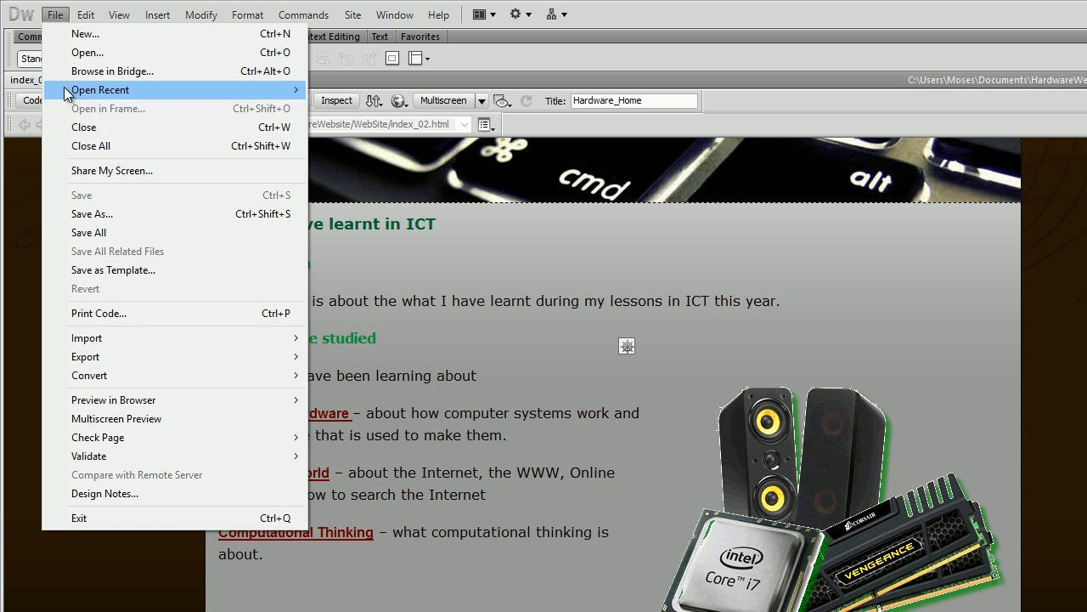
pyautogui.moveTo(116, 402)
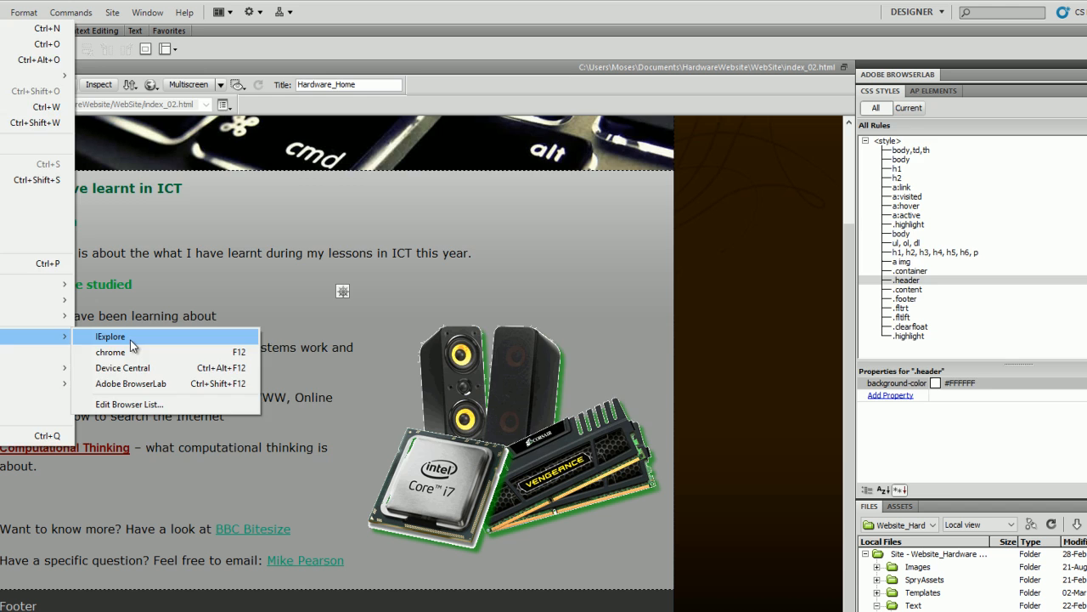
pyautogui.click(129, 340)
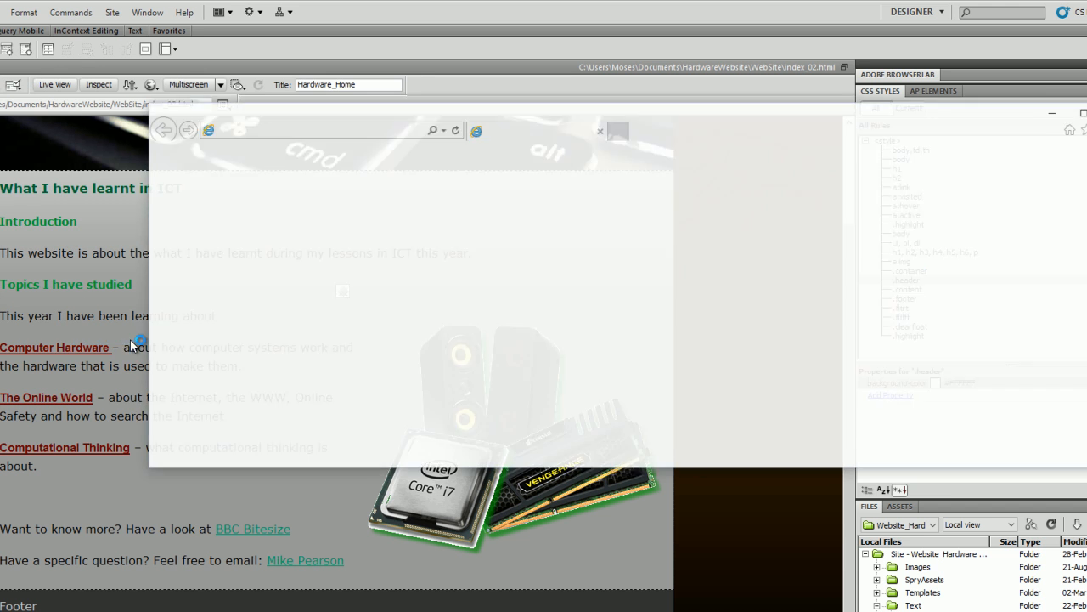
# Reposition and resize the Internet Explorer window, then maximize it to view index_02.html full-screen.
pyautogui.moveTo(857, 112); pyautogui.dragTo(715, 53)
pyautogui.moveTo(985, 136); pyautogui.dragTo(987, 238)
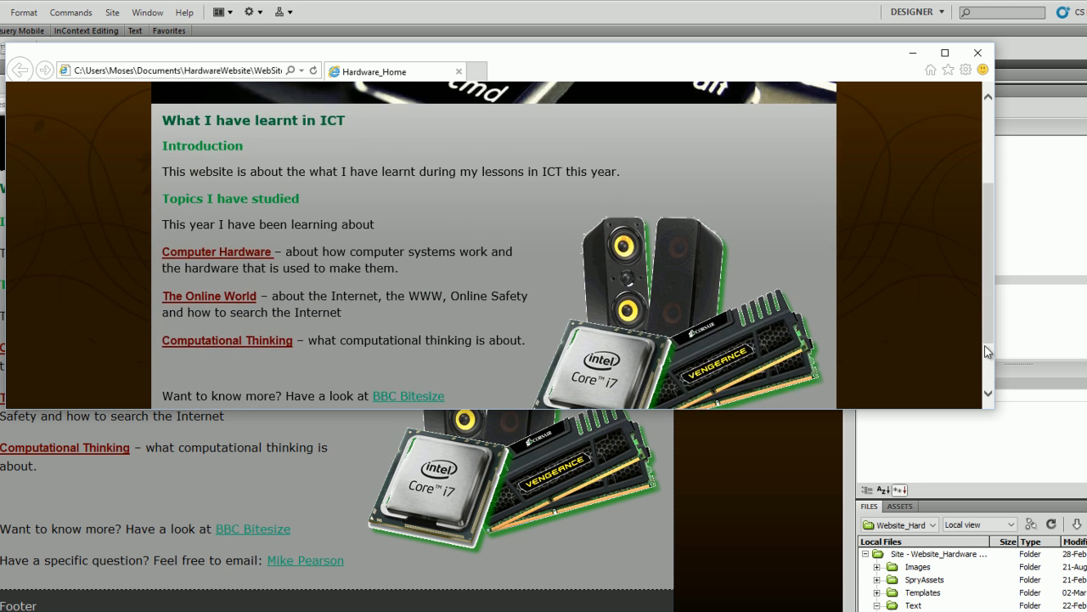
pyautogui.moveTo(994, 353)
pyautogui.mouseDown()
pyautogui.moveTo(762, 365)
pyautogui.moveTo(998, 361)
pyautogui.mouseUp()
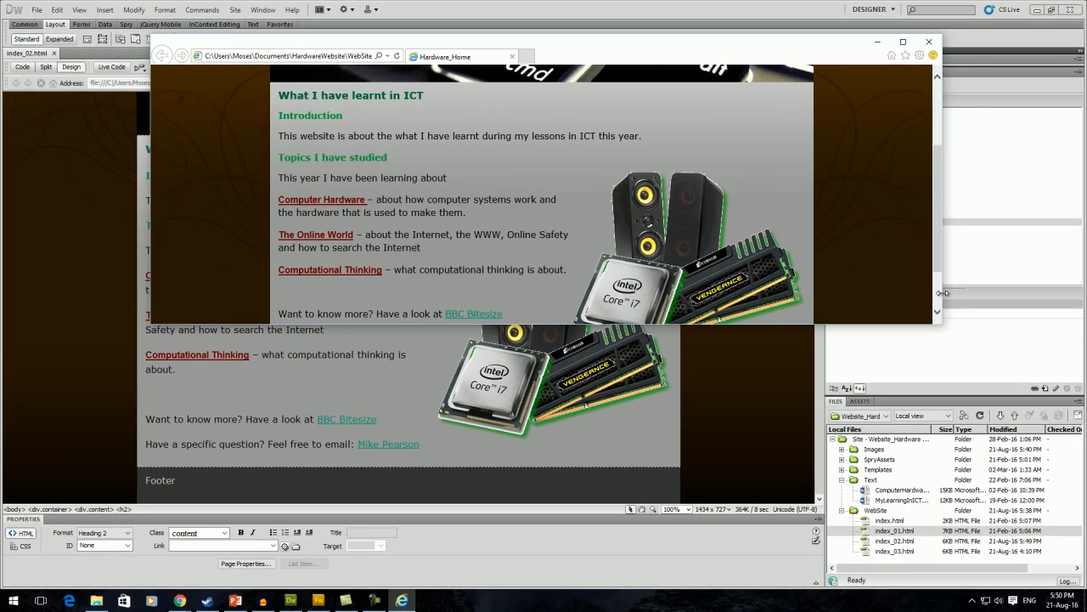
pyautogui.moveTo(943, 292); pyautogui.dragTo(973, 292)
pyautogui.scroll(-1, 895, 196)
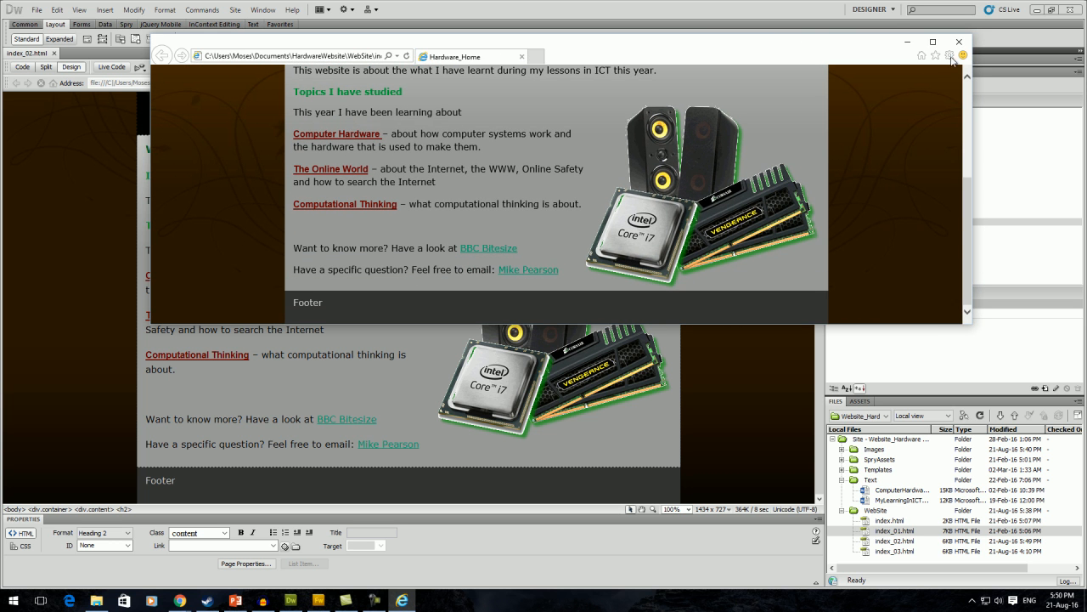
pyautogui.click(933, 43)
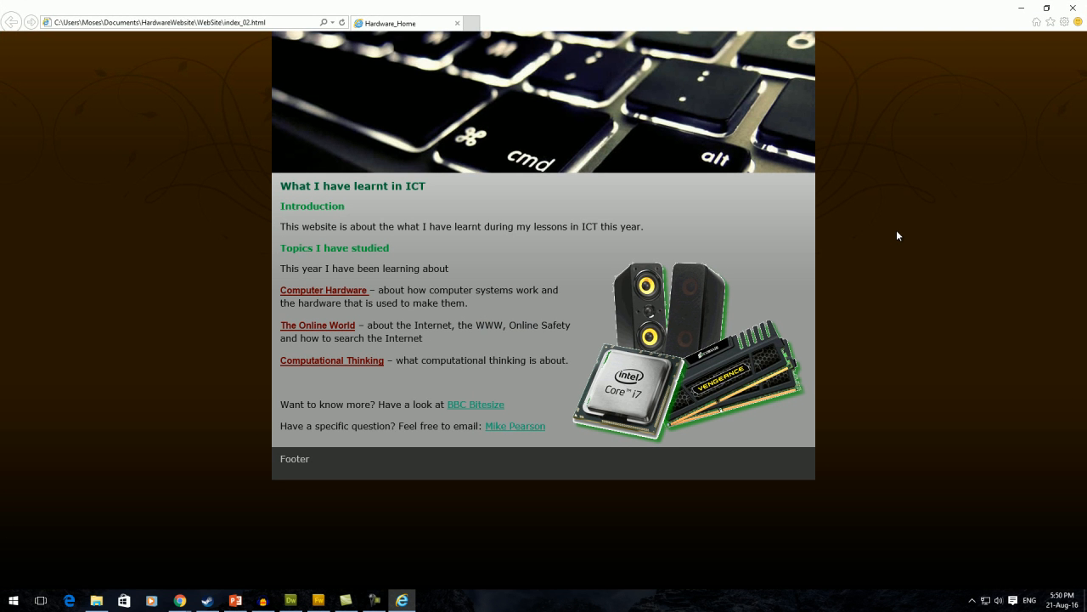